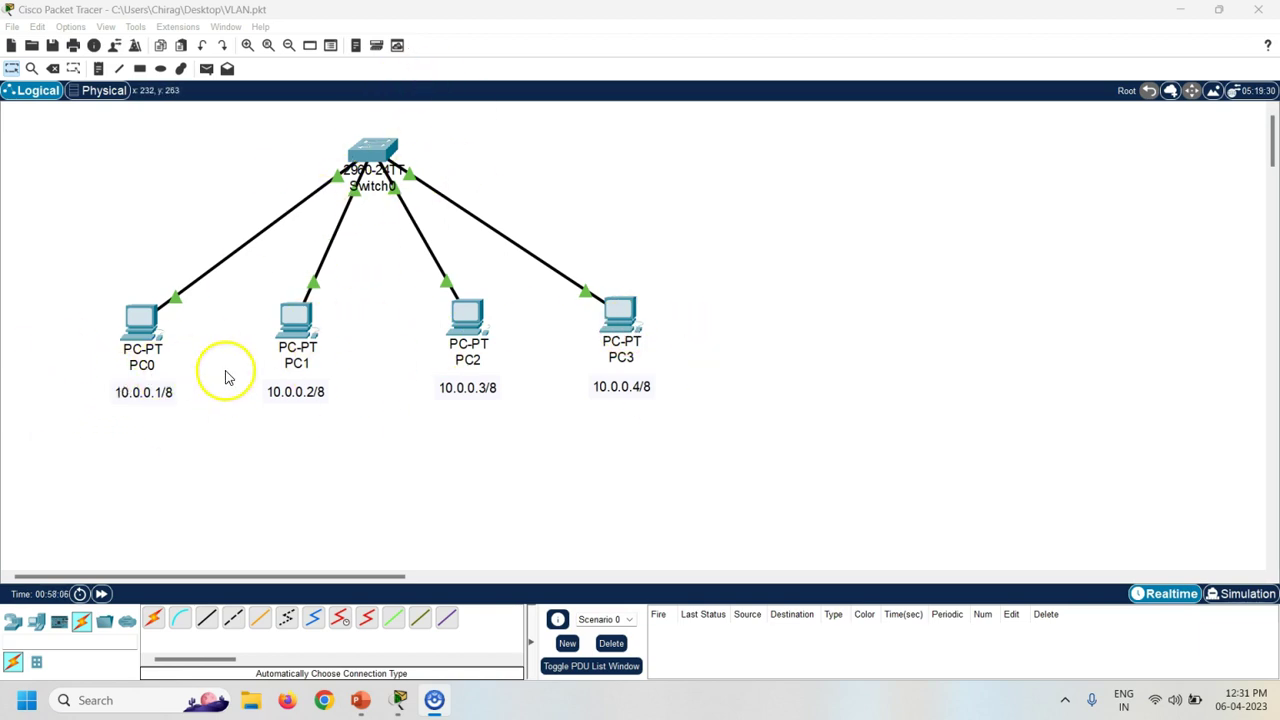
Assign PC0 the static IPv4 address 10.0.0.1 with subnet mask 255.0.0.0 and close its configuration window.
click(202, 398)
click(202, 394)
click(140, 325)
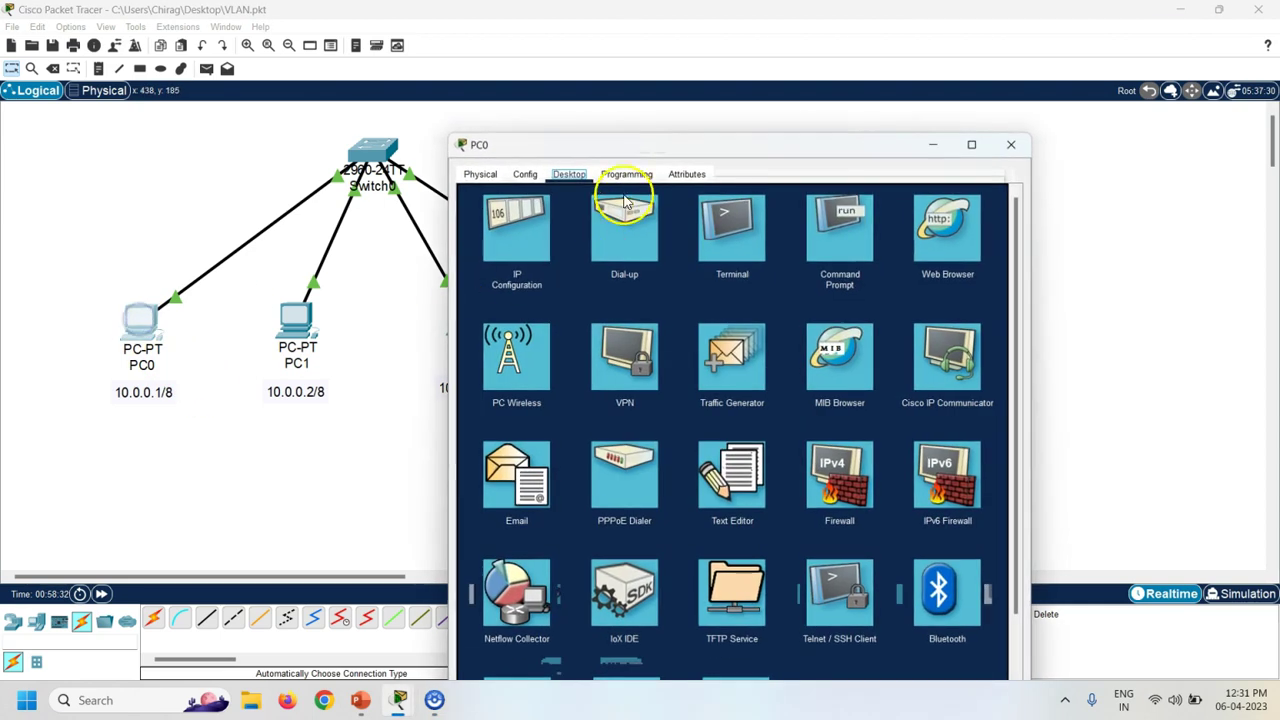
drag(603, 134, 831, 109)
click(757, 202)
click(916, 231)
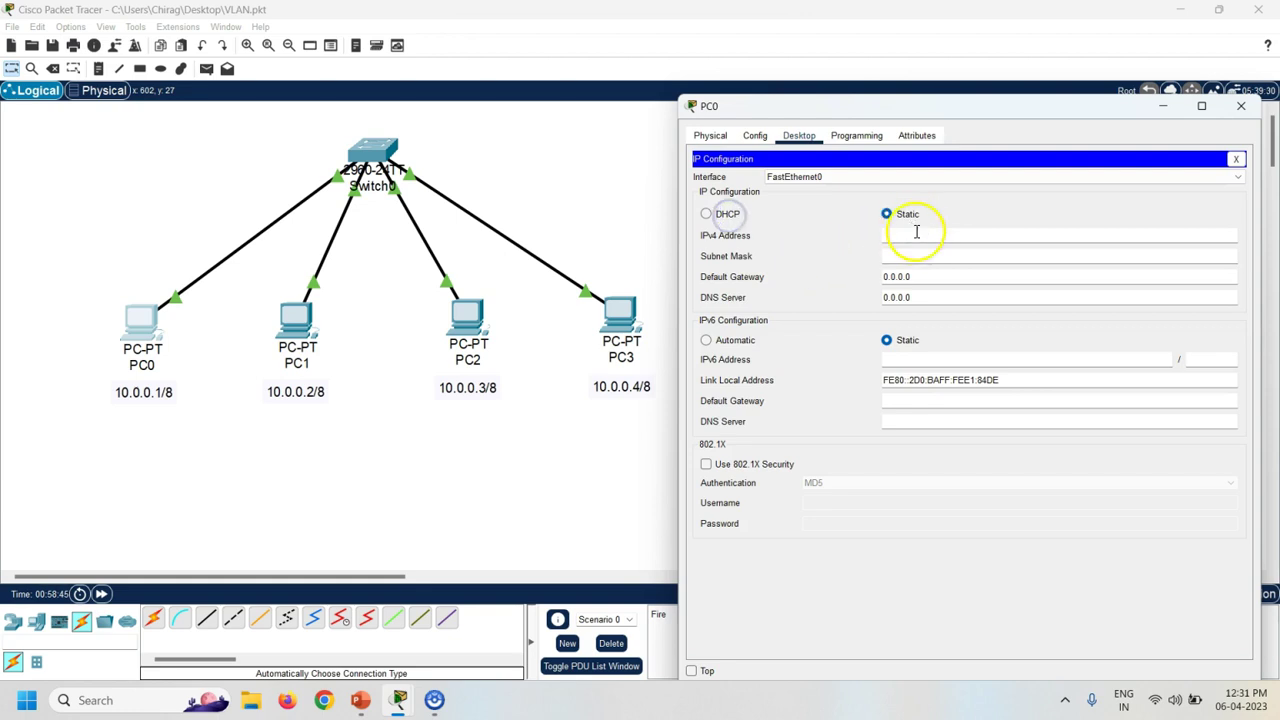
text(10.0.0.1)
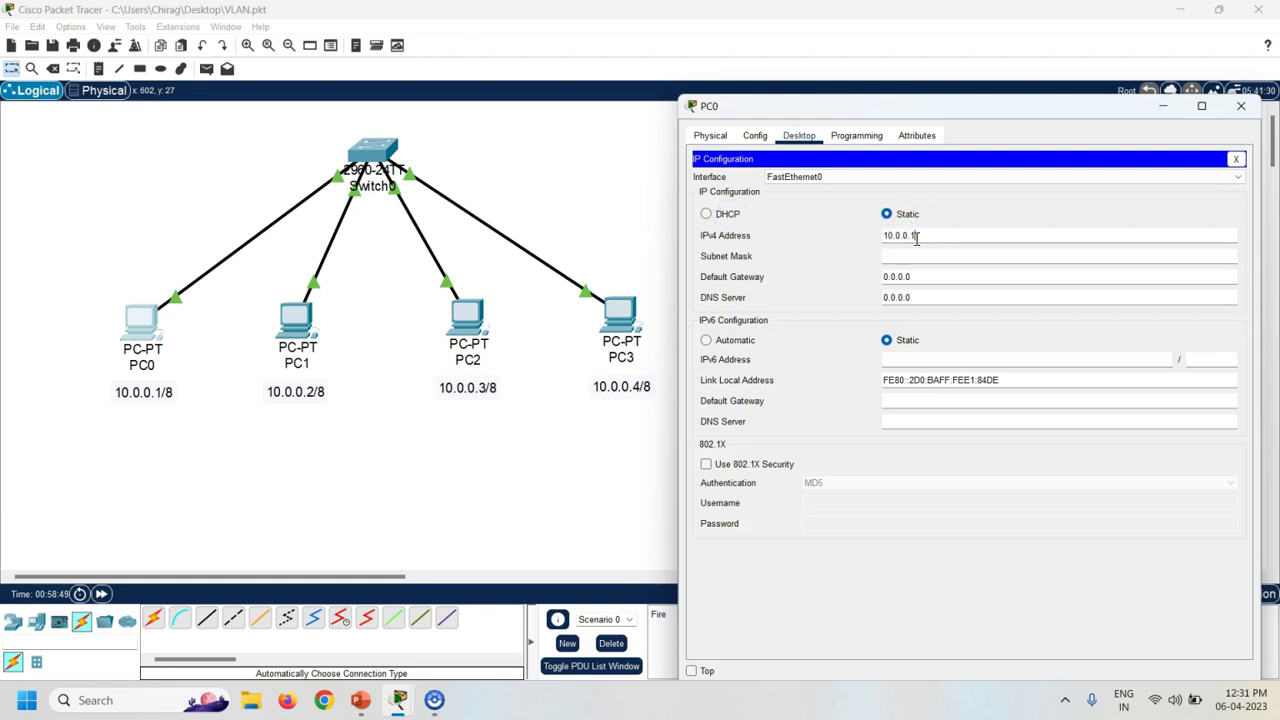
key(Tab)
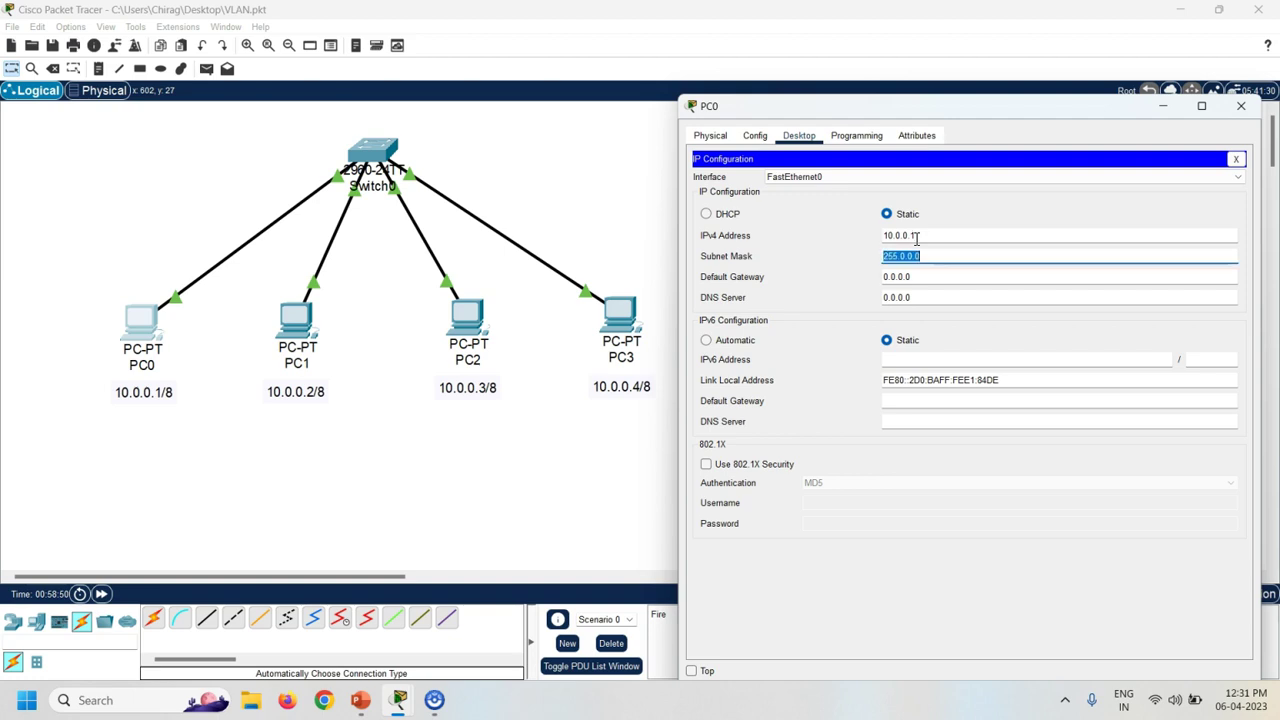
click(1242, 108)
Assign PC1 the static IPv4 address 10.0.0.2 with subnet mask 255.0.0.0 and close its configuration window.
click(300, 325)
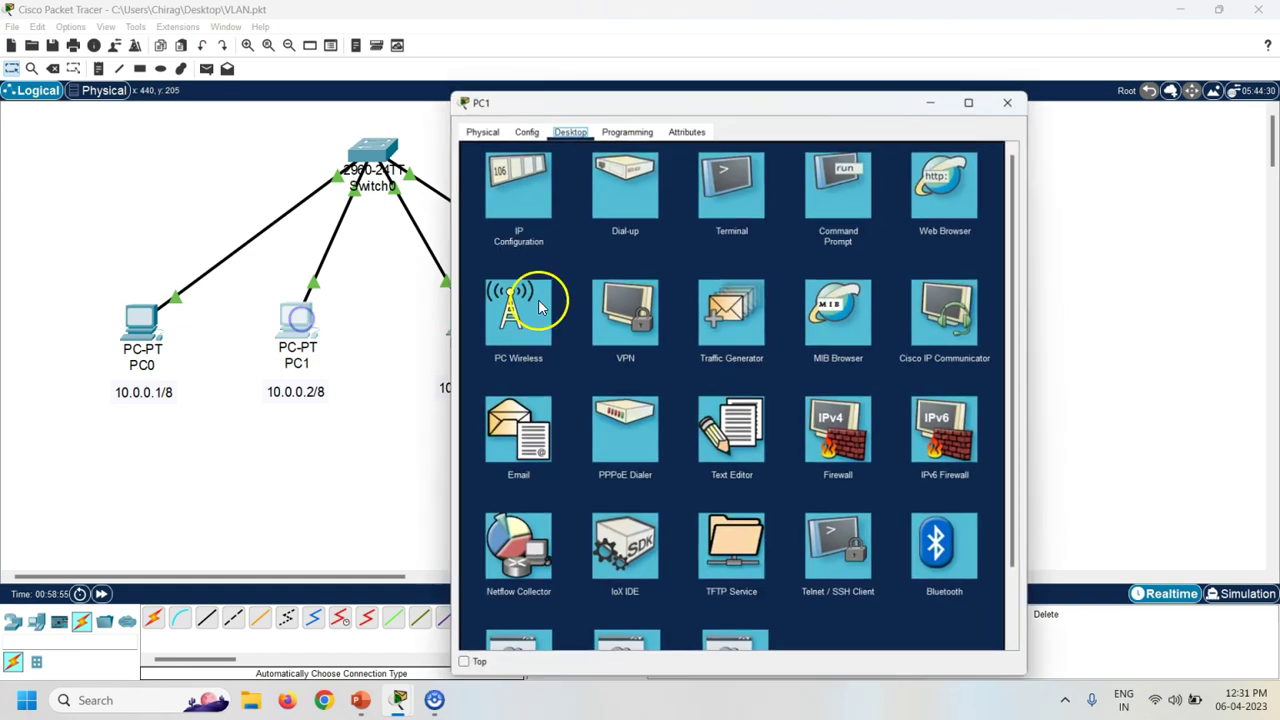
drag(686, 104, 912, 75)
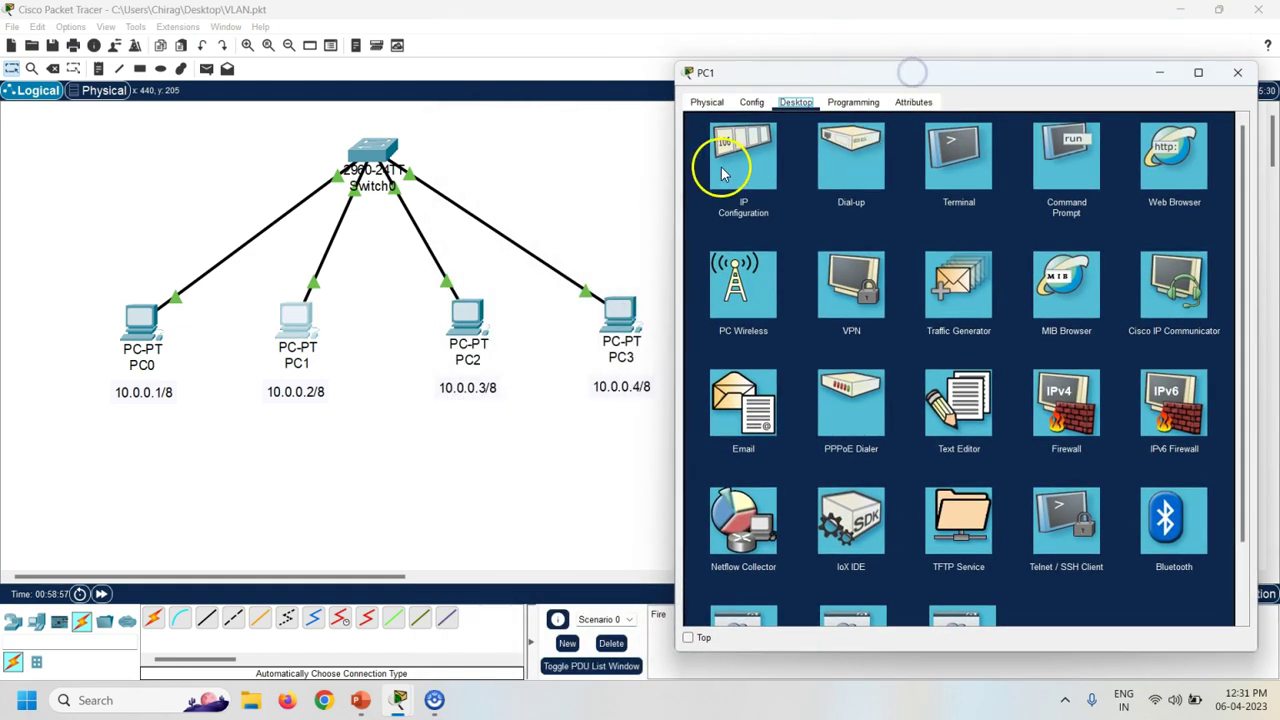
click(740, 160)
click(912, 202)
text(1)
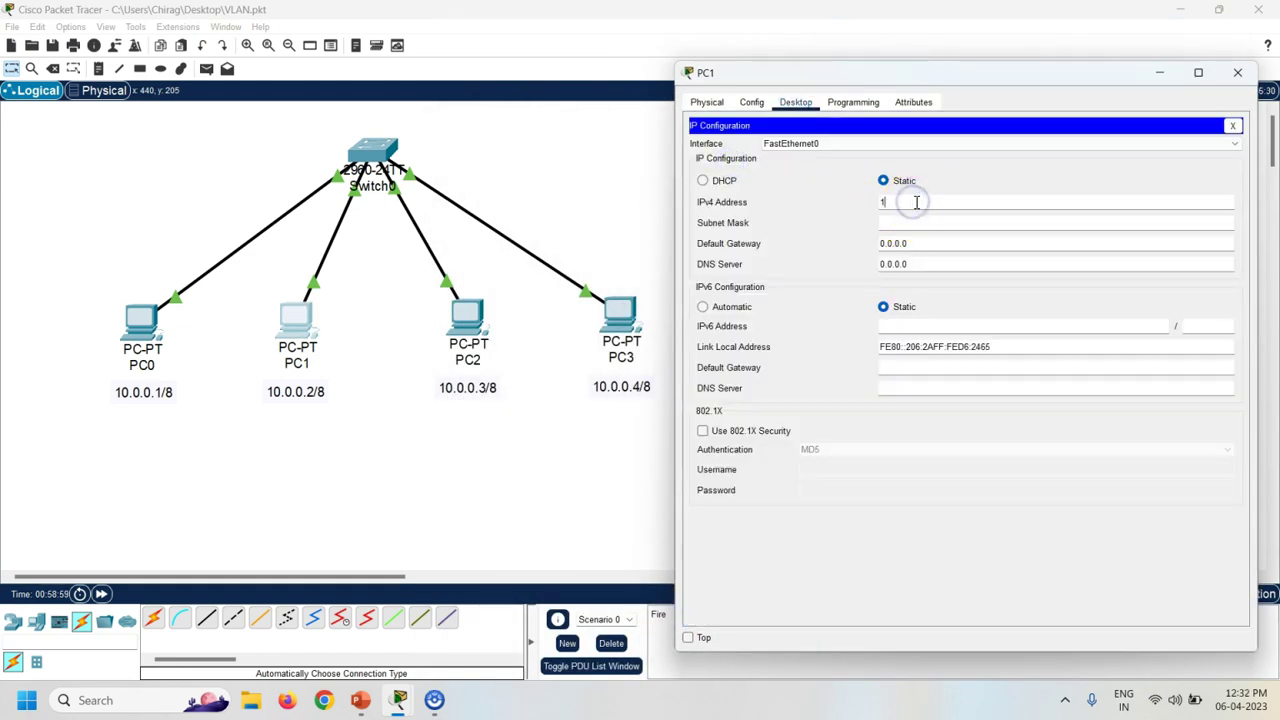
text(0.0.0.2)
key(Tab)
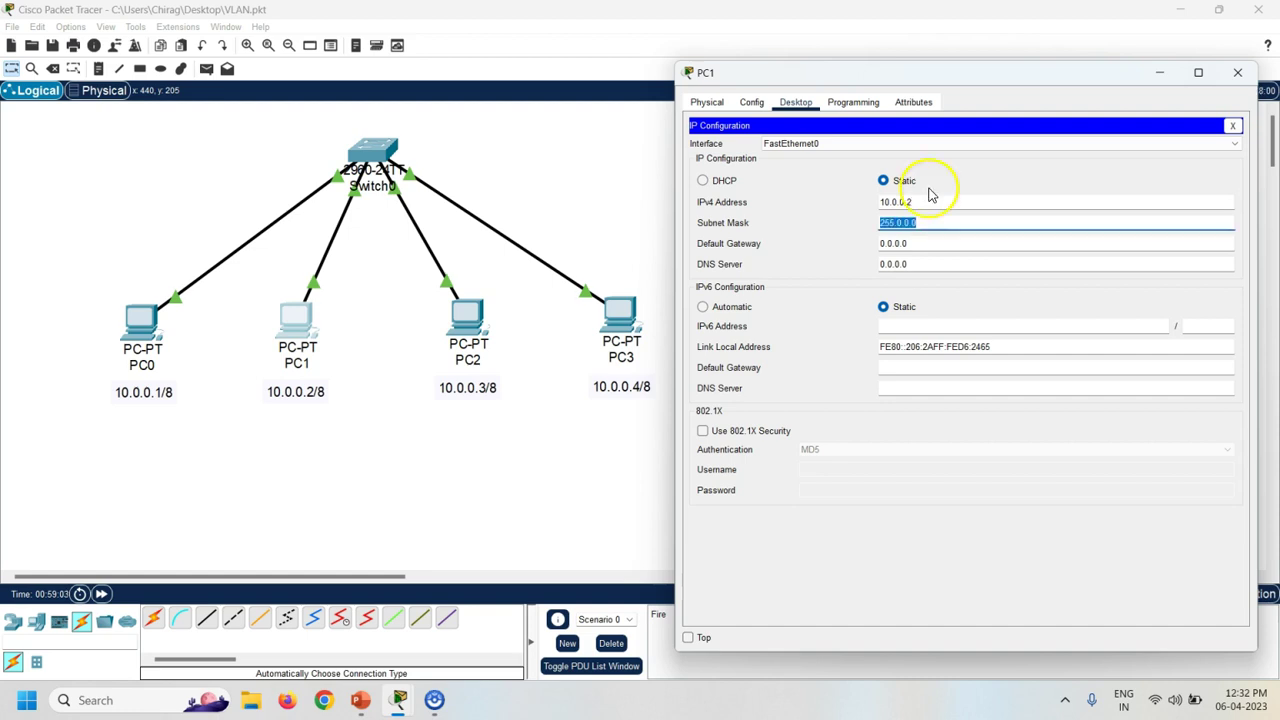
click(1240, 75)
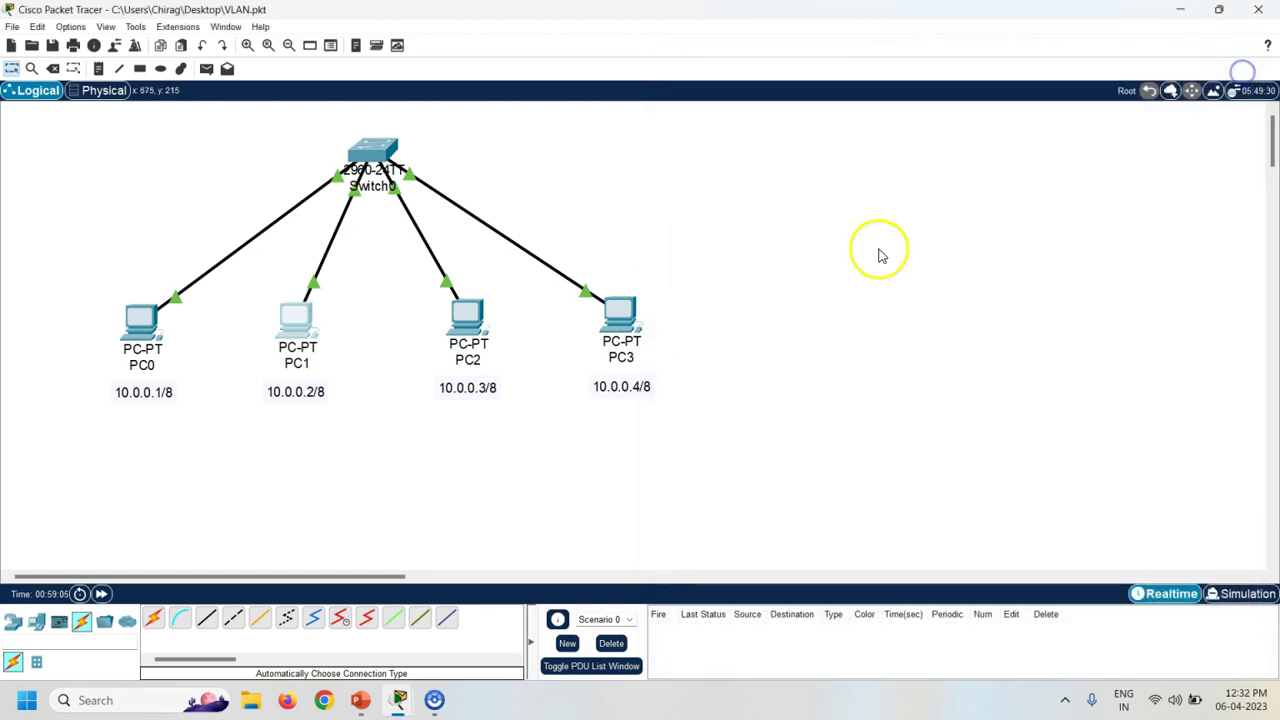
Assign PC2 the static IPv4 address 10.0.0.3 with subnet mask 255.0.0.0 and close its configuration window.
click(466, 320)
drag(709, 100, 979, 69)
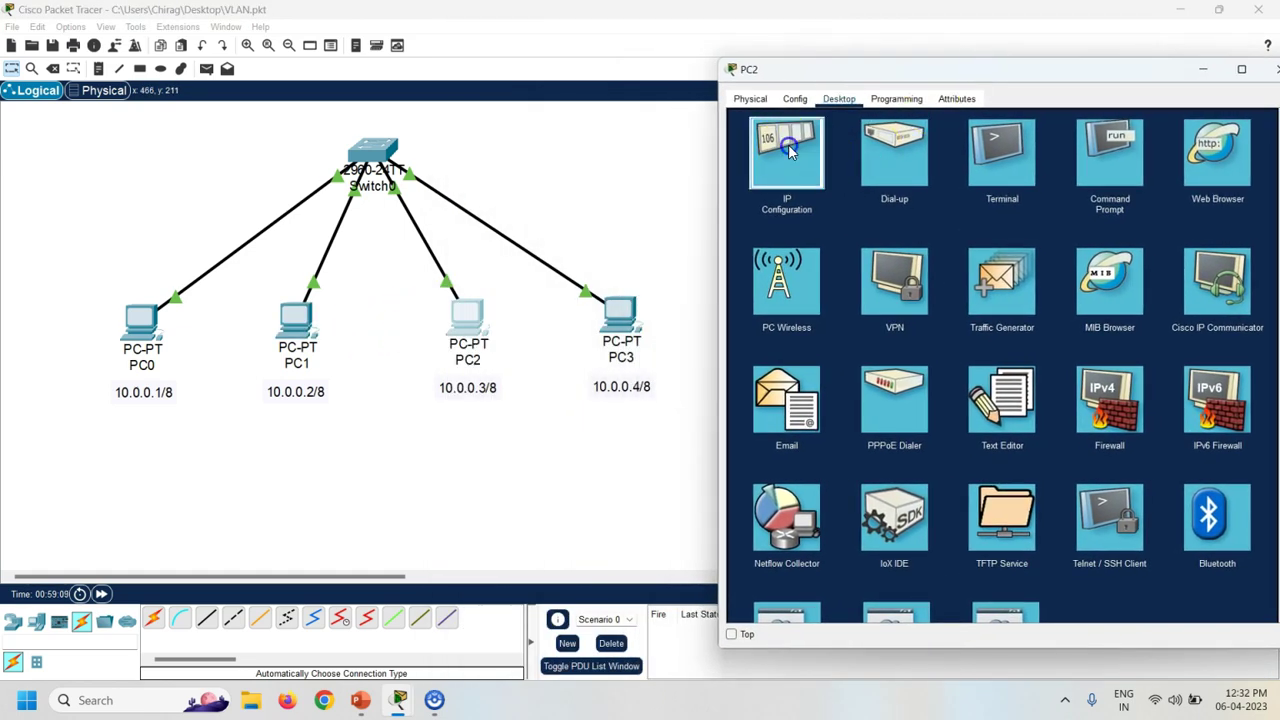
click(788, 148)
click(962, 199)
text(1)
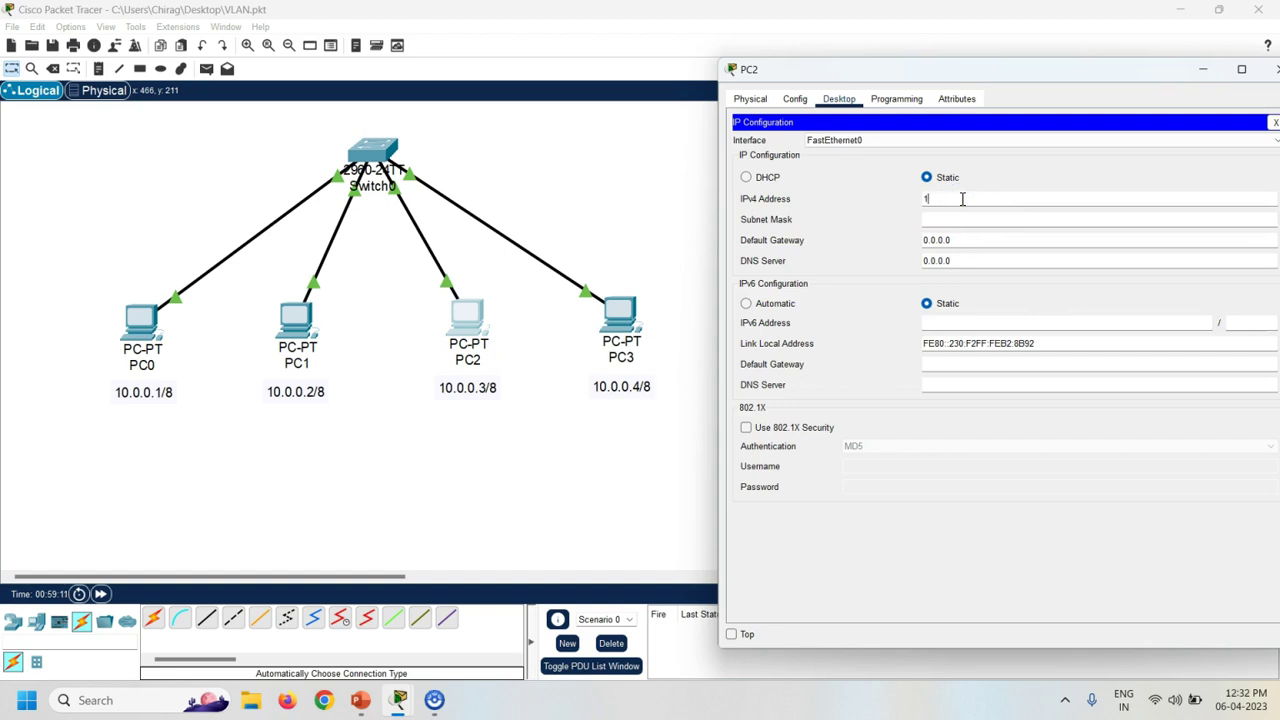
text(0.0.0.3)
key(Tab)
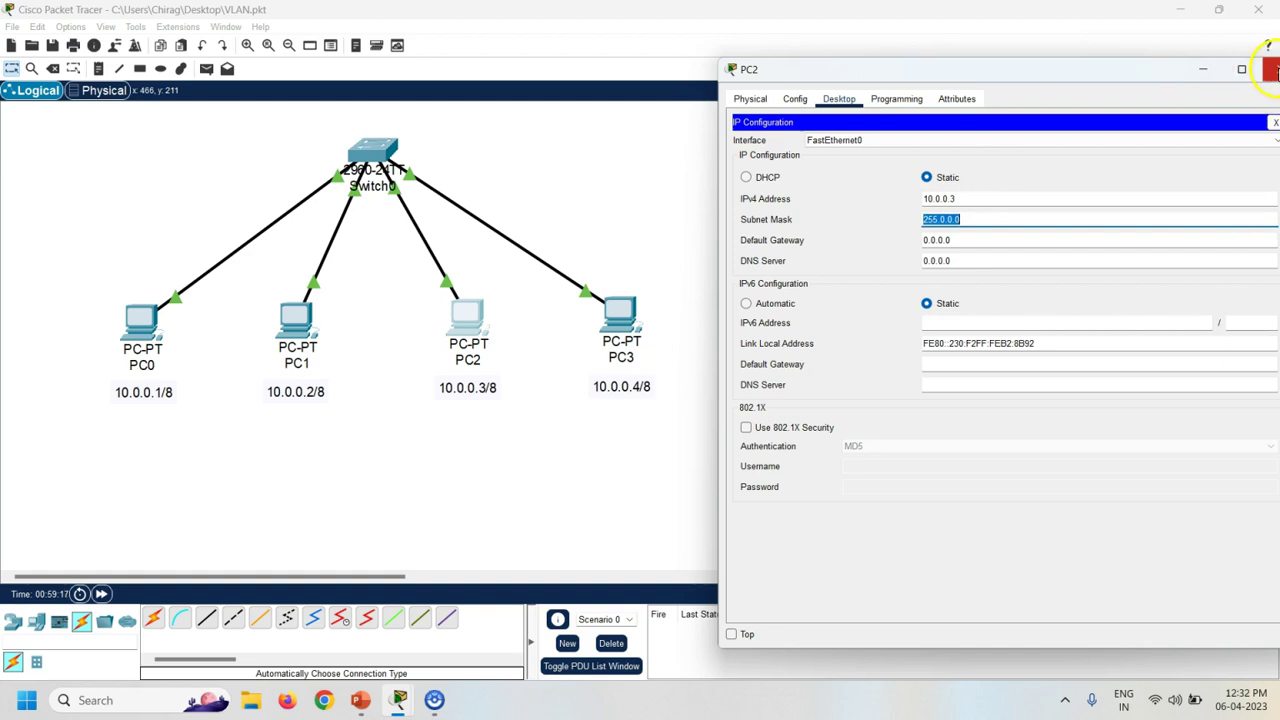
click(1274, 69)
Assign PC3 the static IPv4 address 10.0.0.4 with subnet mask 255.0.0.0 and close its configuration window.
click(614, 310)
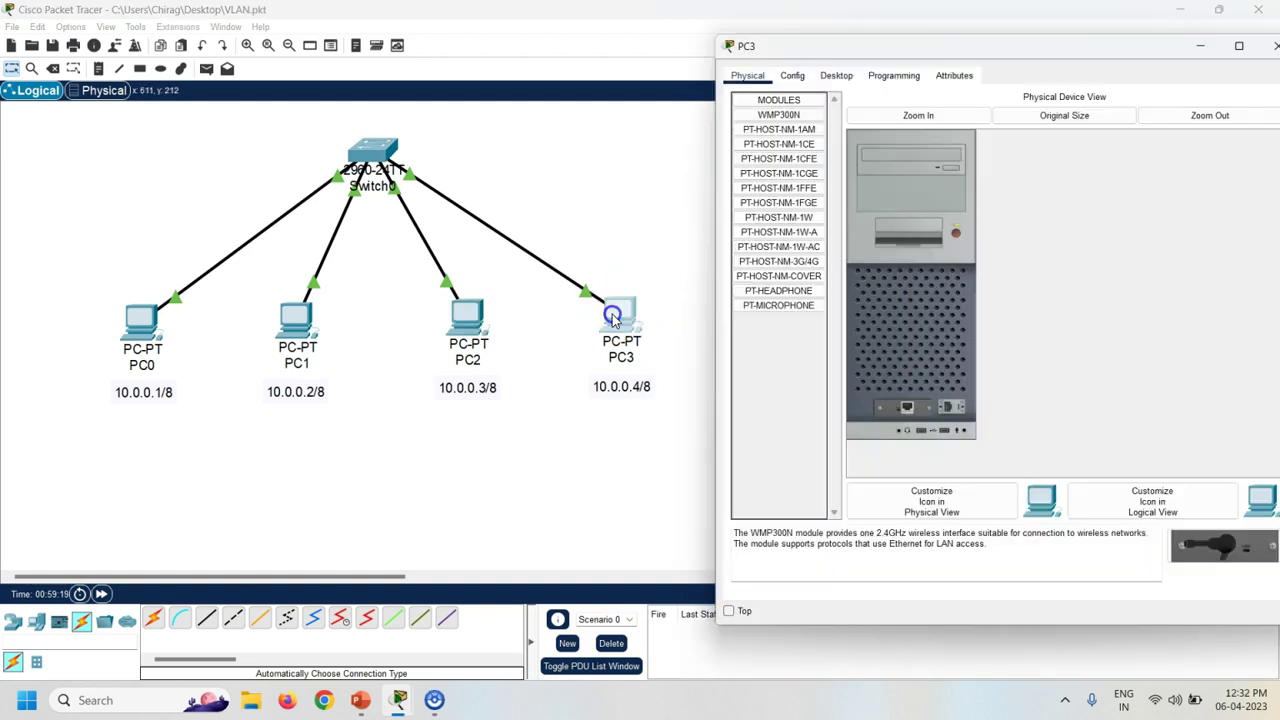
click(816, 122)
click(745, 198)
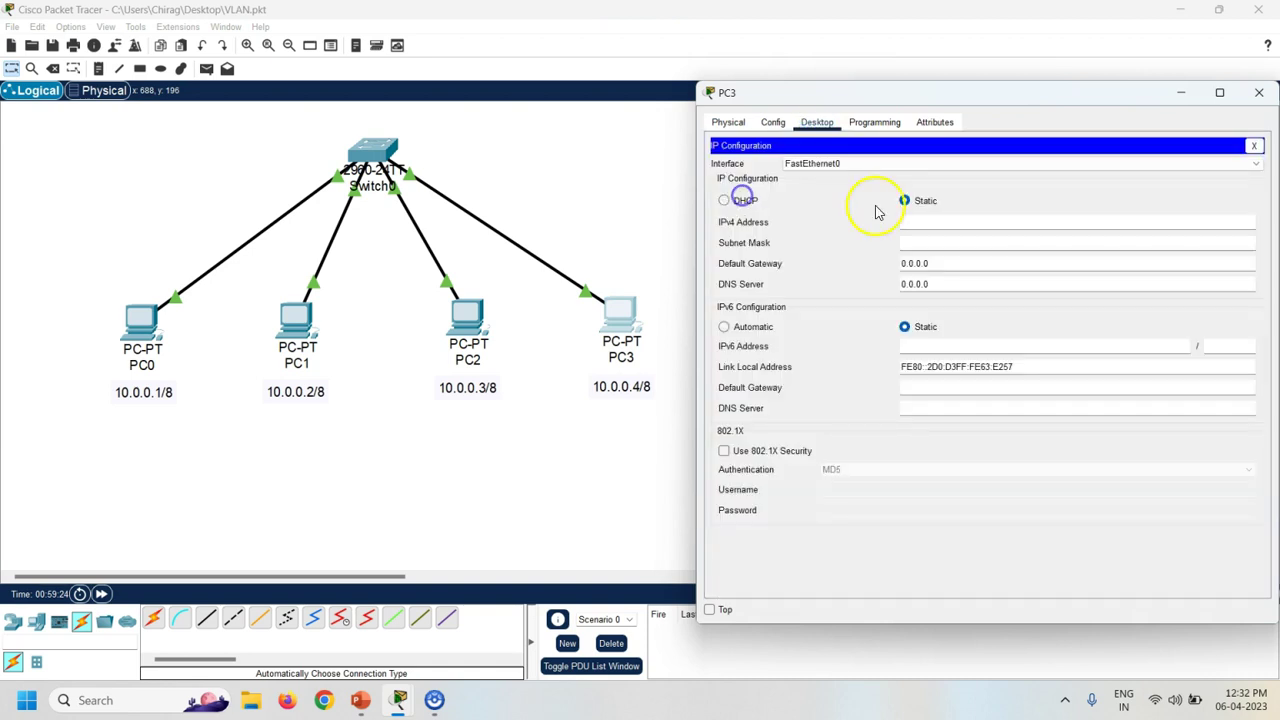
click(950, 216)
text(10.)
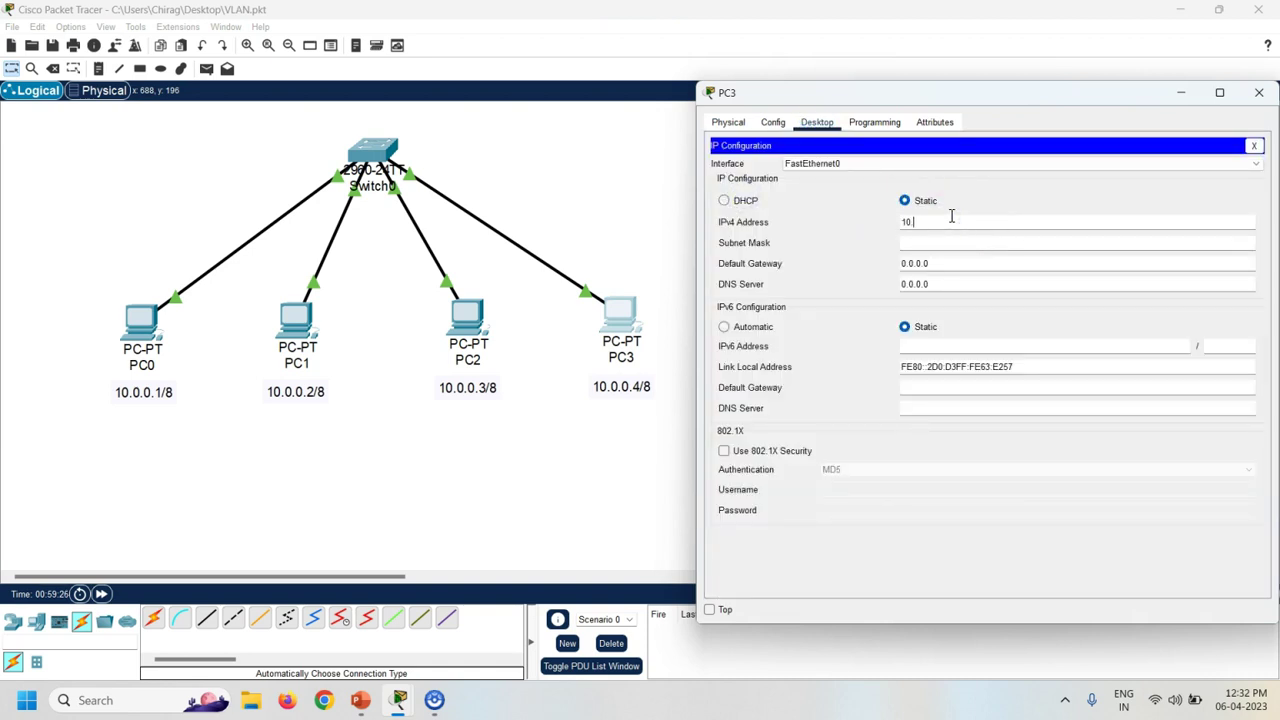
text(0.0.4)
key(Tab)
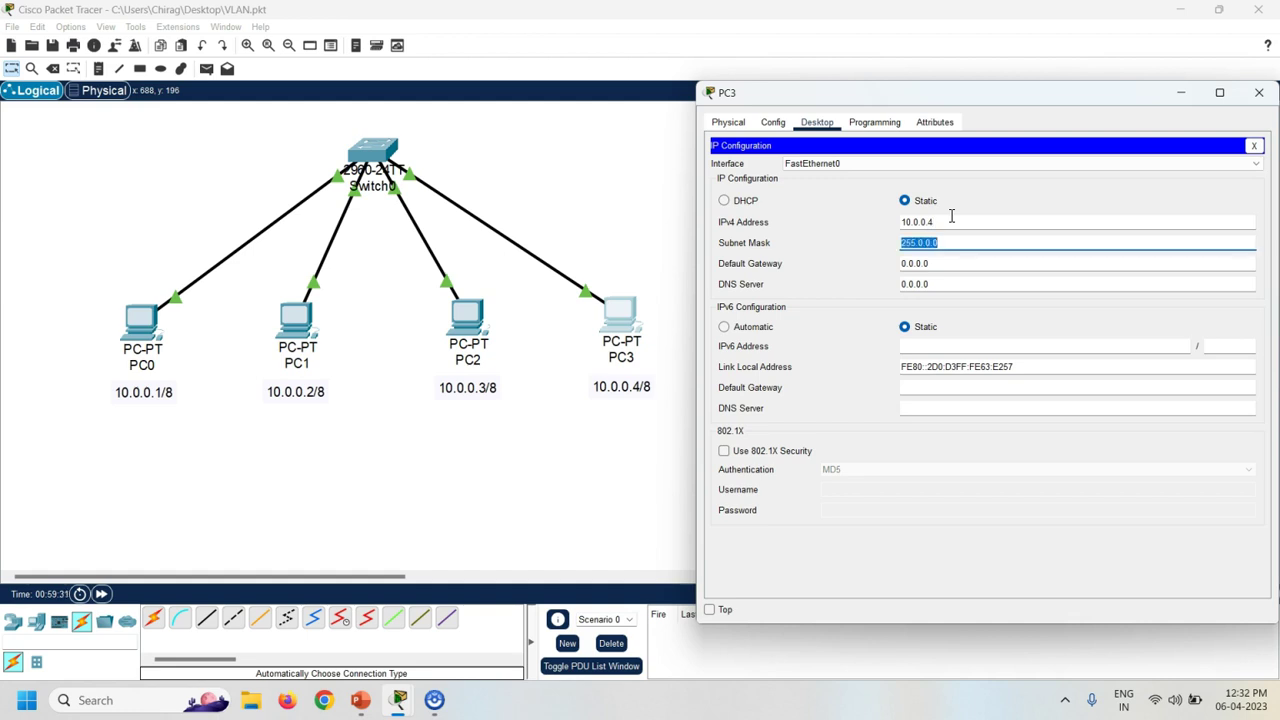
click(1258, 92)
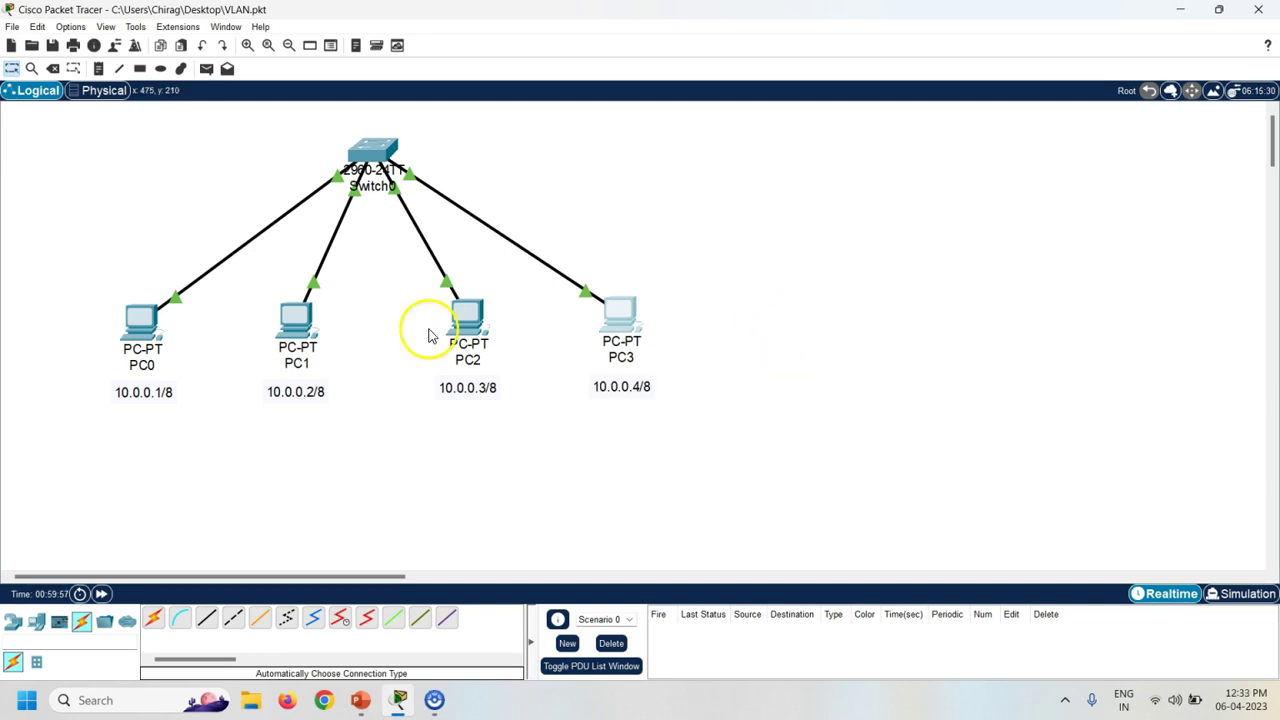
Test connectivity from PC0 to PC2 by running ping 10.0.0.3 in PC0's command prompt.
click(144, 318)
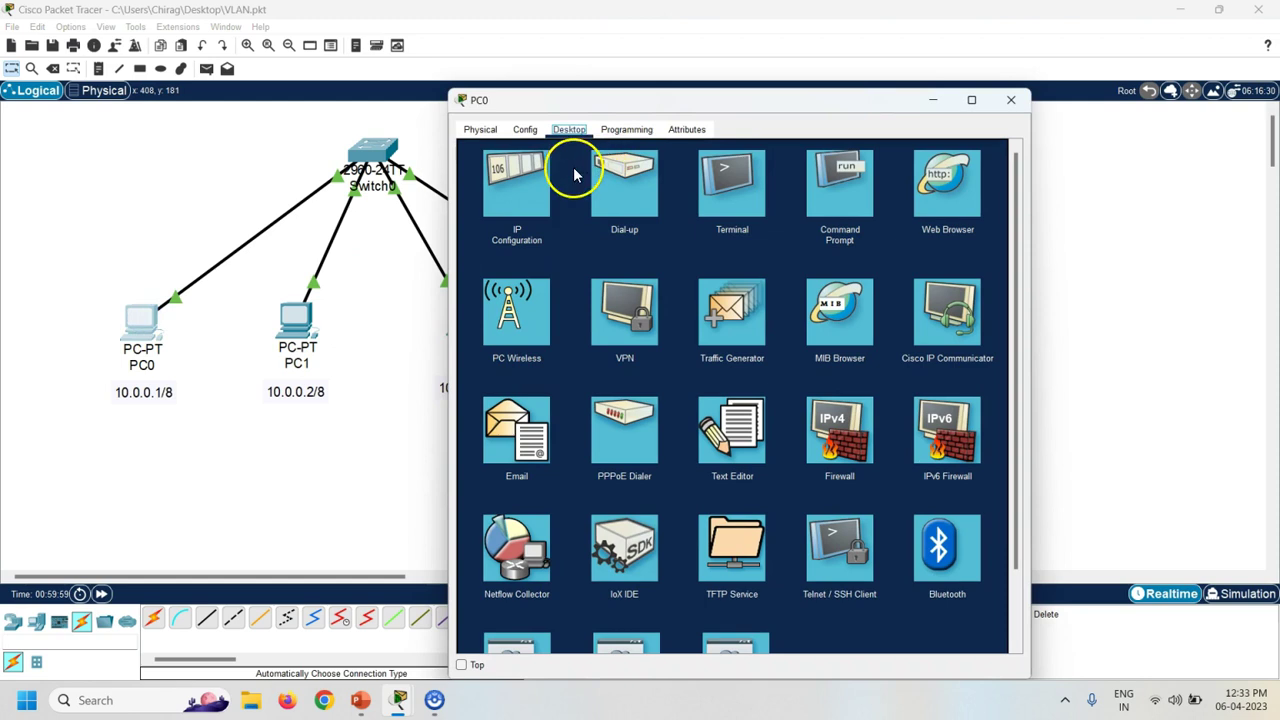
drag(571, 100, 789, 86)
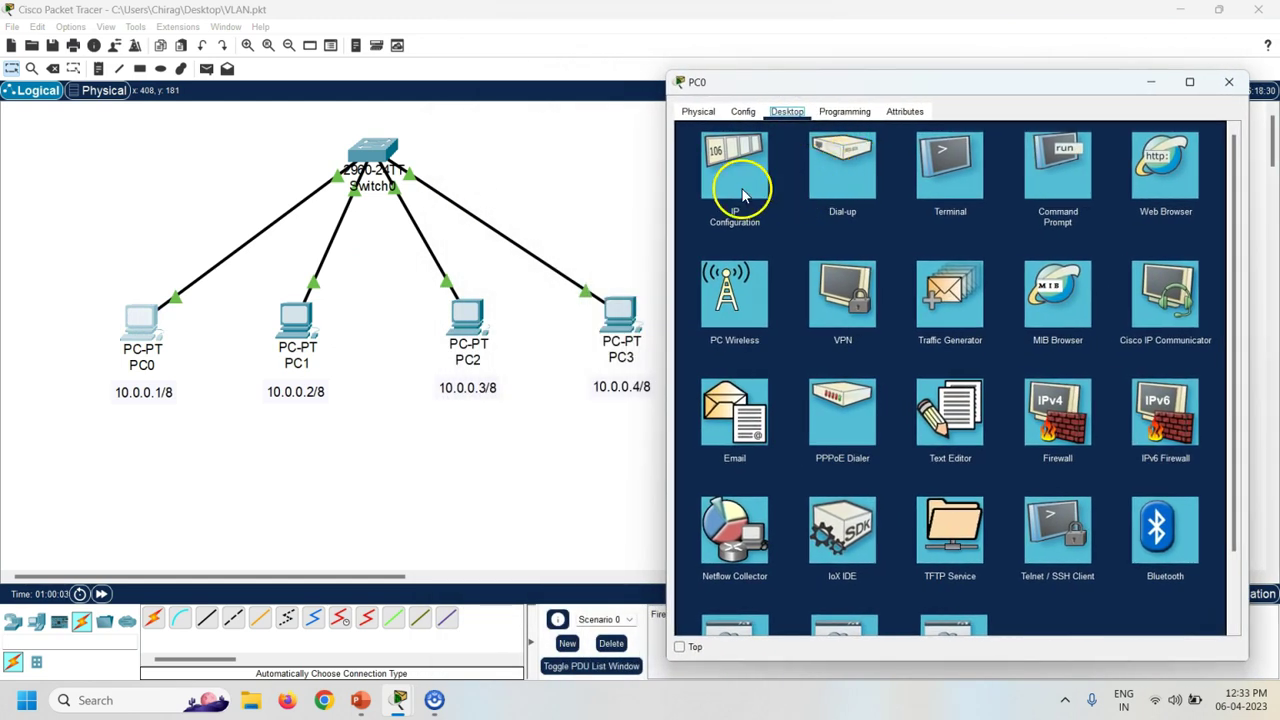
click(1069, 175)
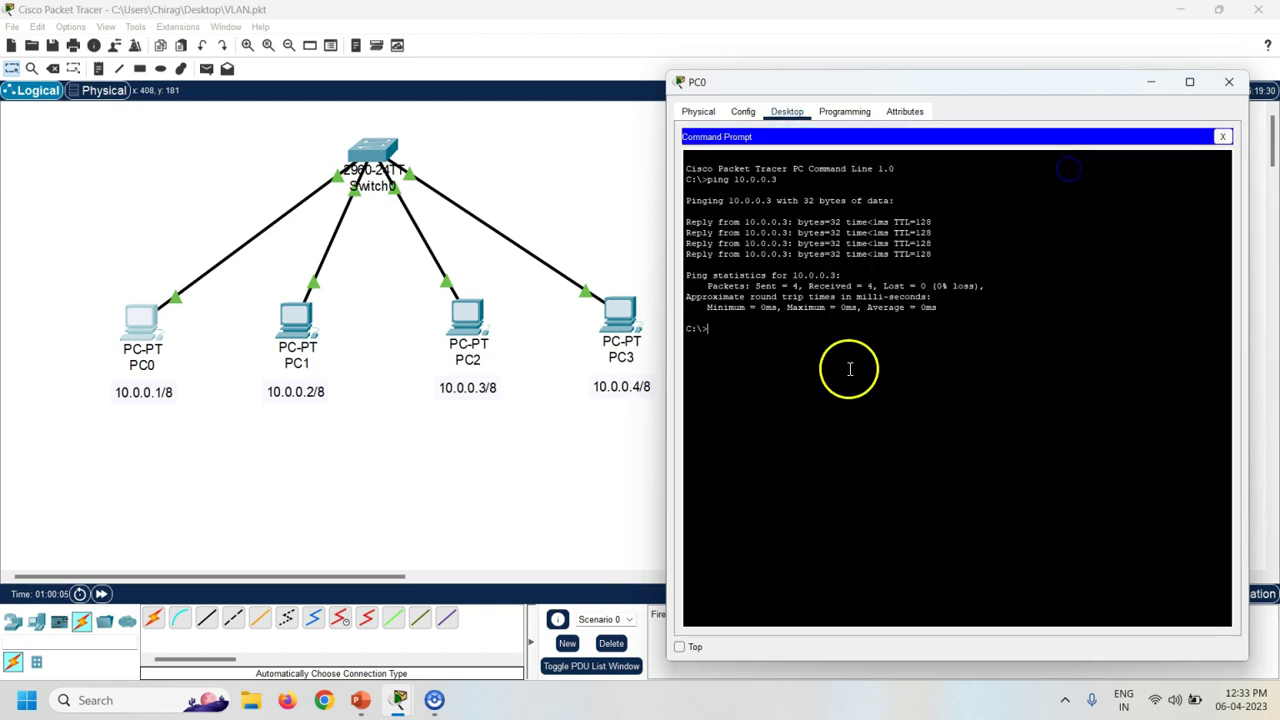
text(ping)
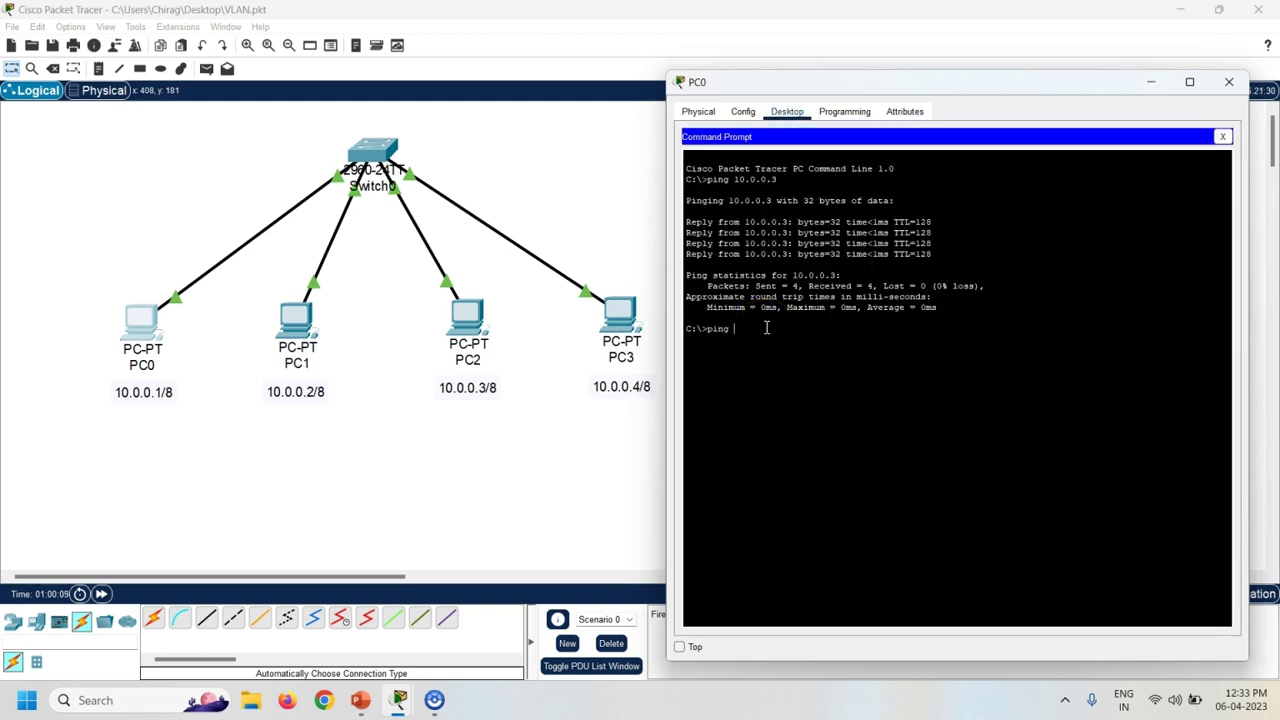
text( 10.0.0.3)
key(Return)
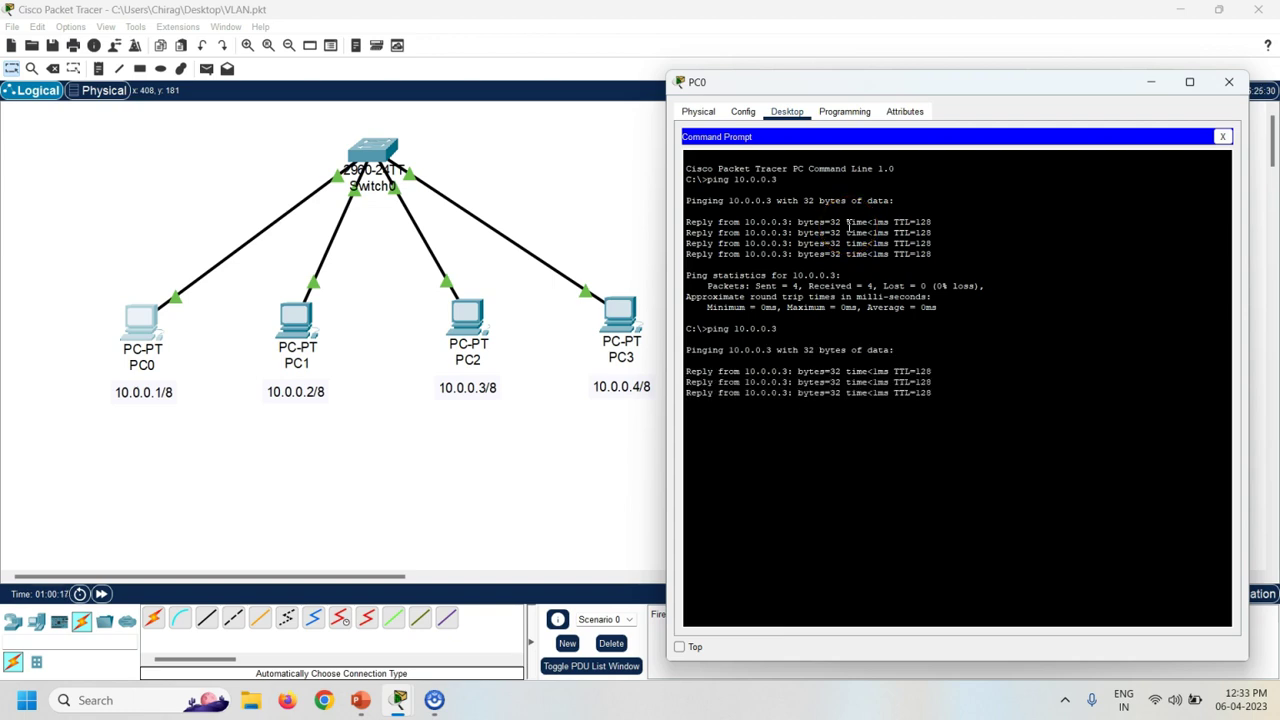
Ping PC3 at 10.0.0.4 from PC0's command prompt and close the PC0 window.
text(ping 10.0.0.)
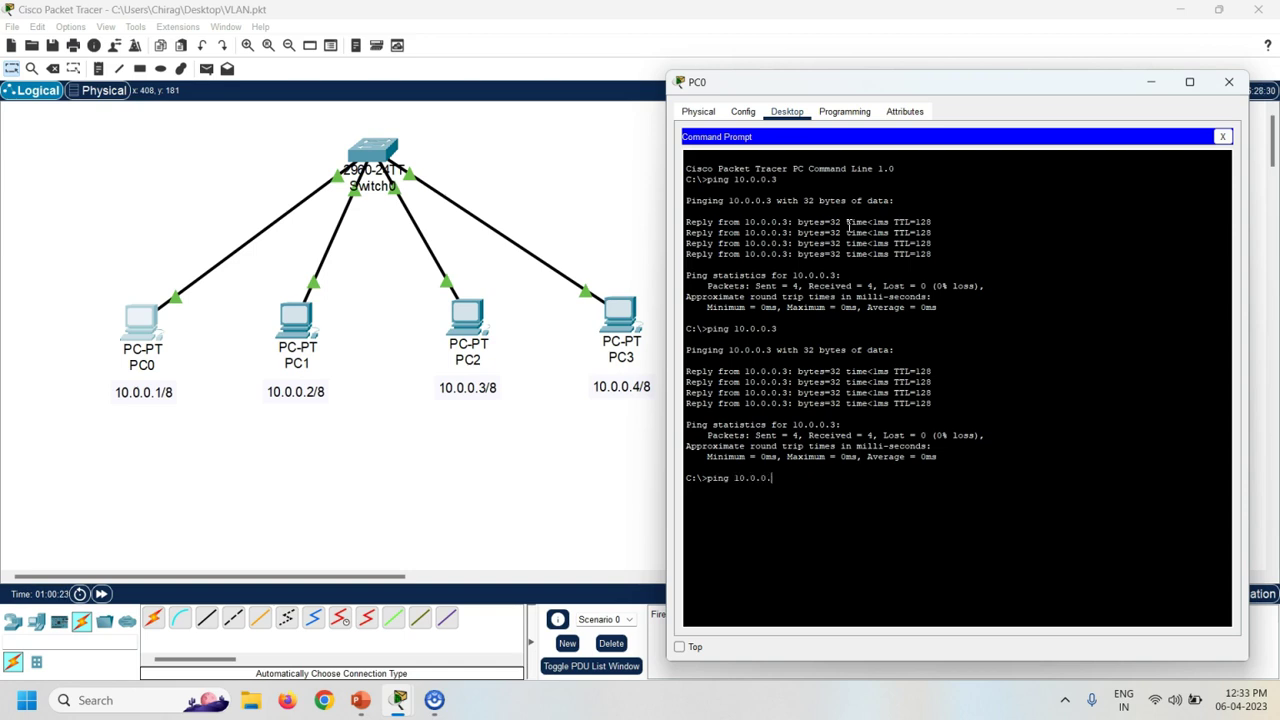
text(4)
key(Return)
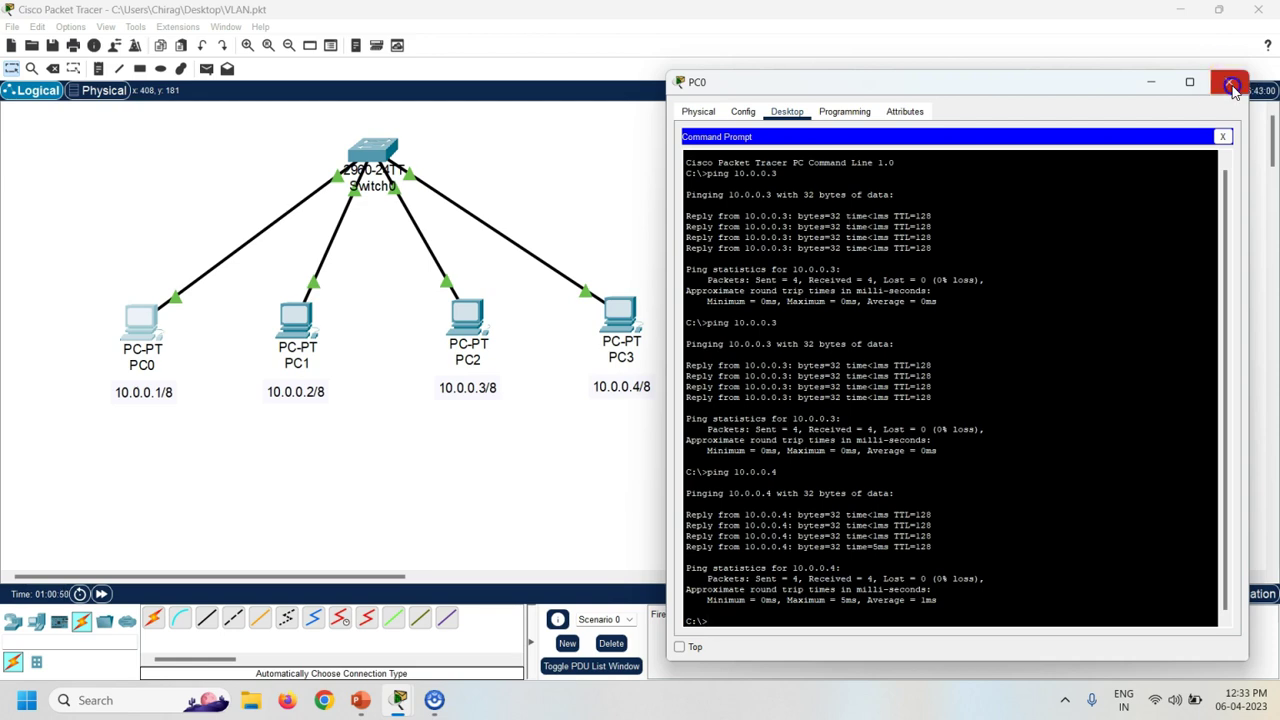
click(1232, 88)
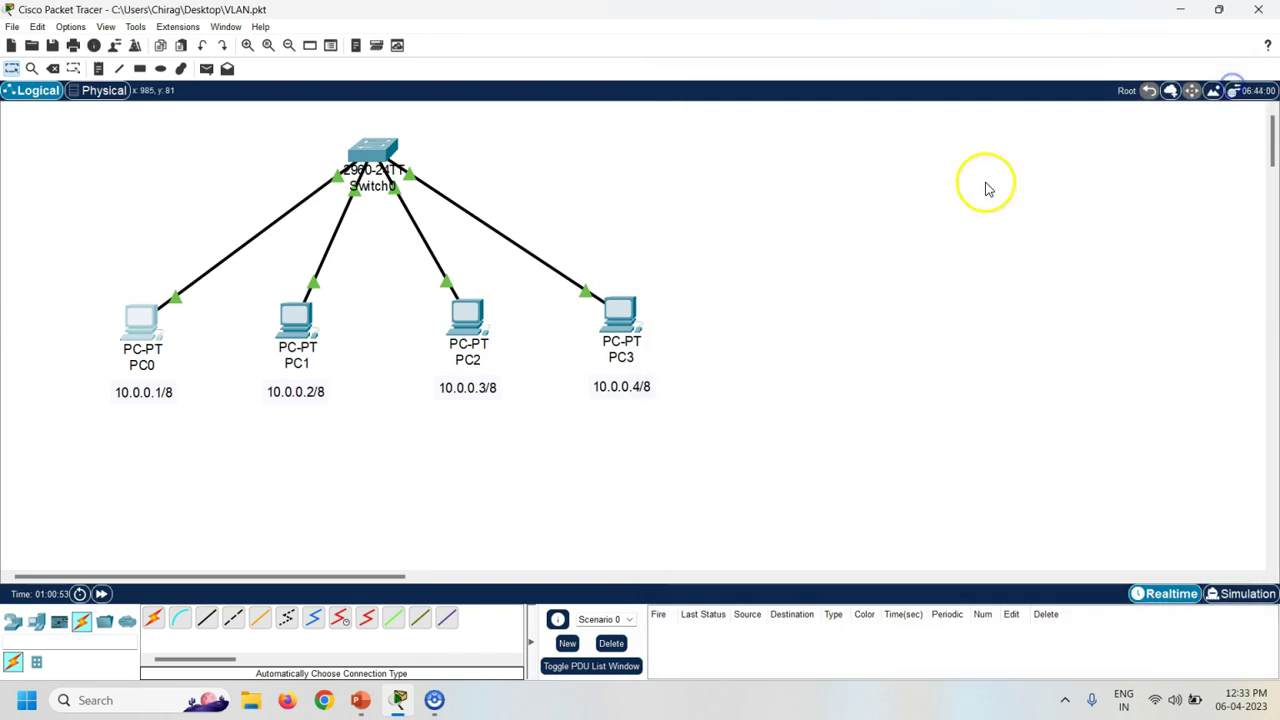
Test connectivity from PC3's command prompt by pinging 10.0.0.2 and 10.0.0.3.
click(608, 313)
click(840, 215)
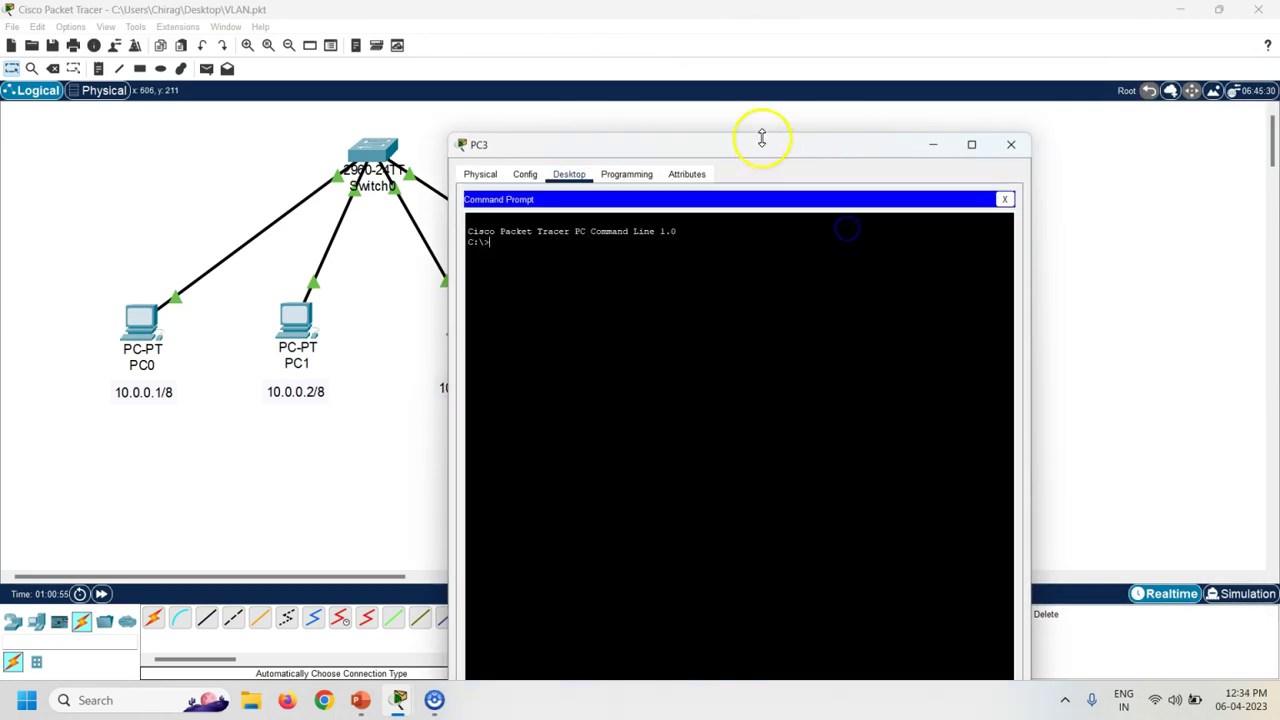
drag(888, 140, 1068, 72)
text(ping 10)
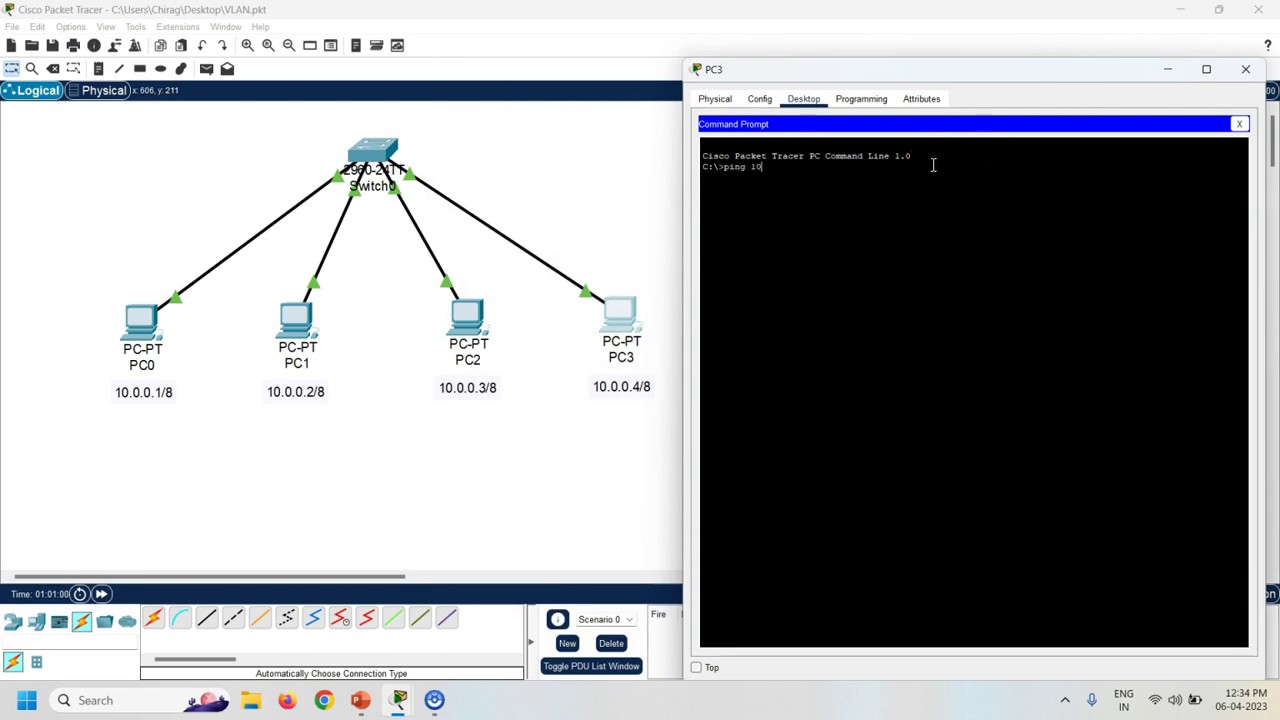
text(.0.0.2)
key(Return)
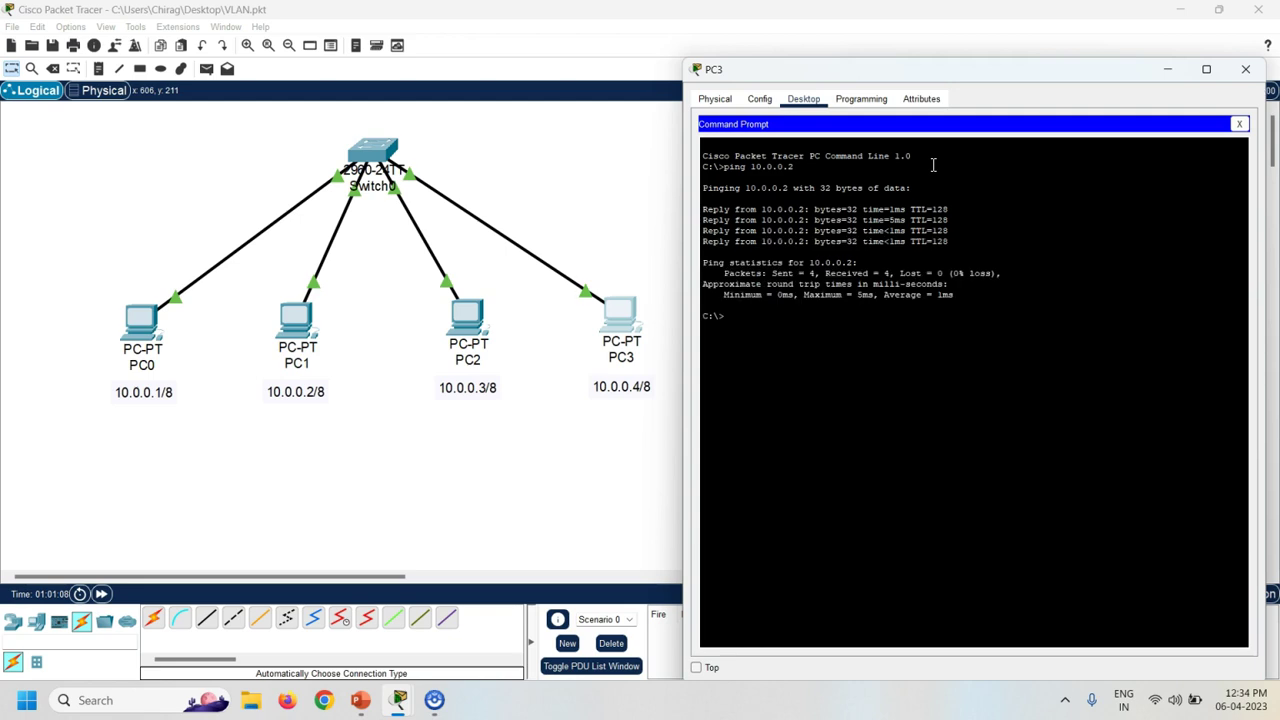
text(ping 10.0.0.3)
key(Return)
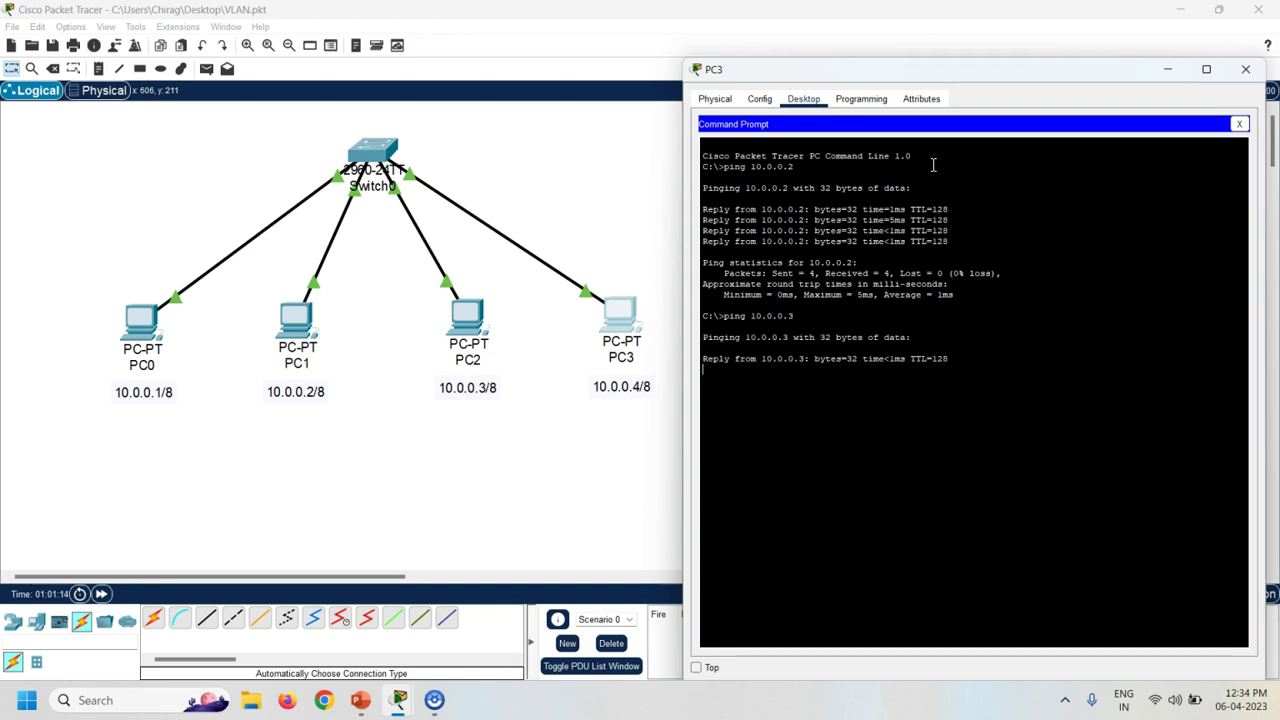
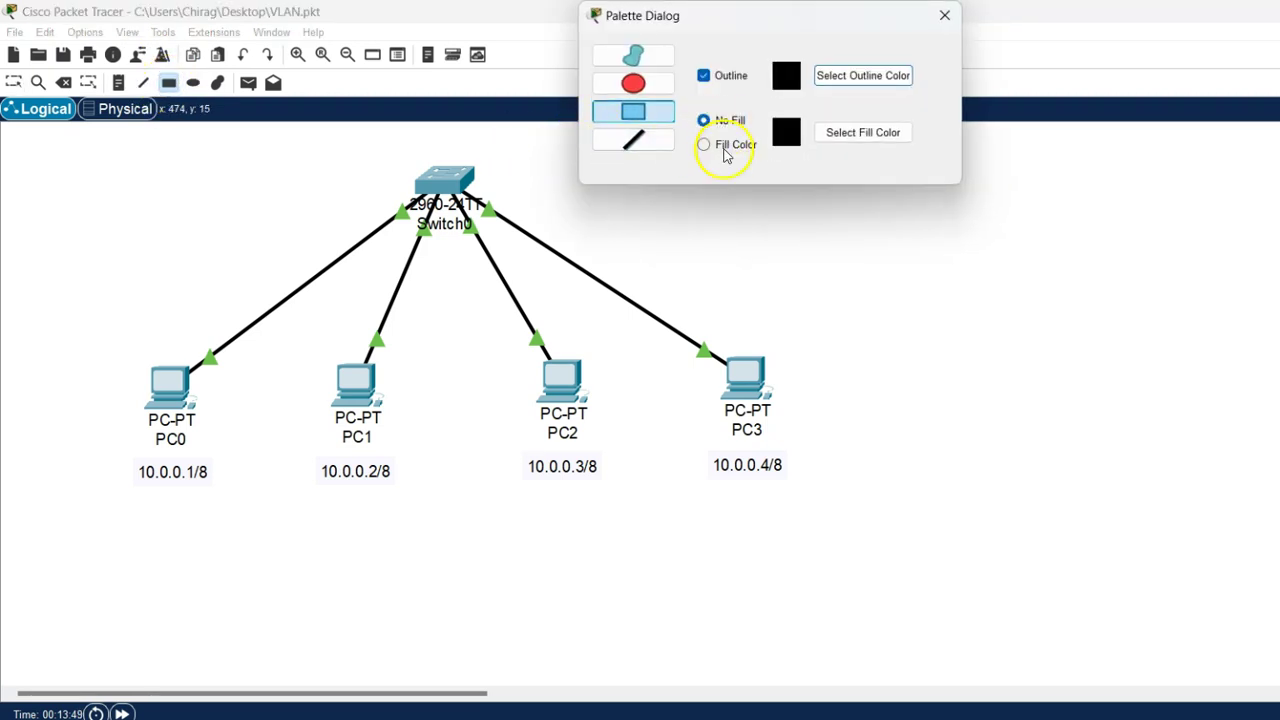
Draw a rectangle filled with purple (#aa00ff) around PC0 and PC1, including their address labels.
click(720, 145)
click(856, 136)
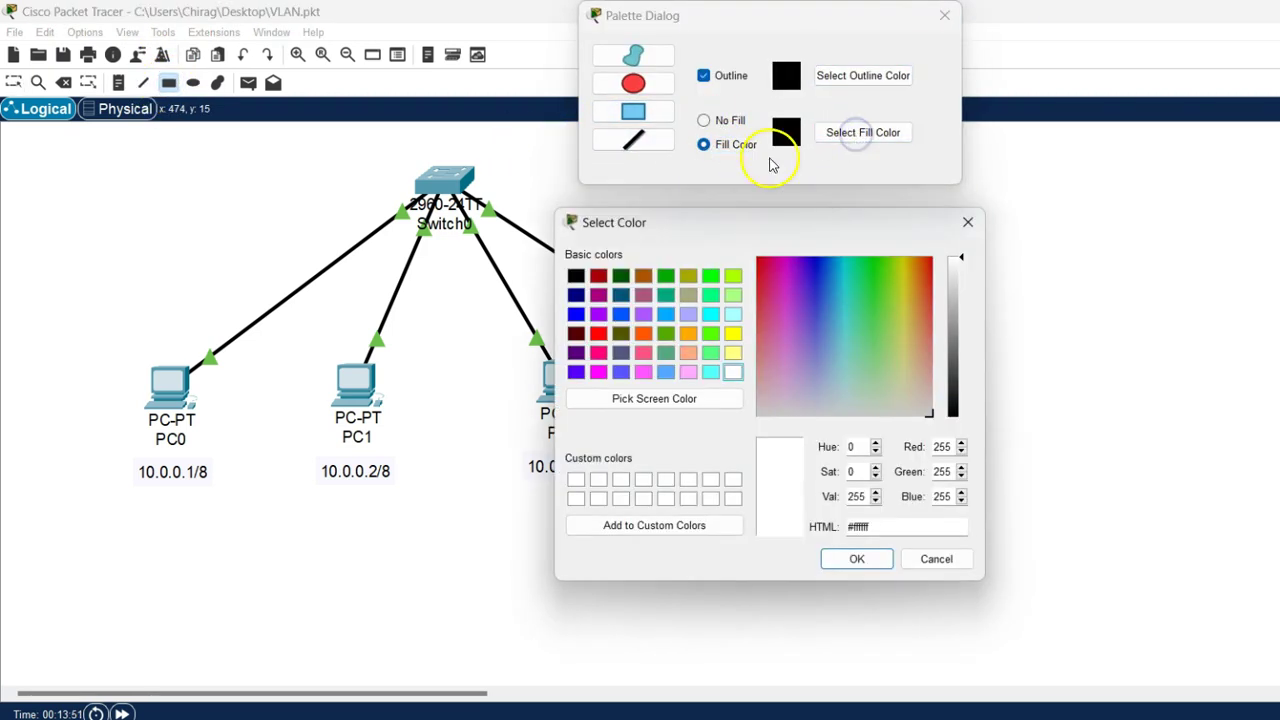
click(598, 314)
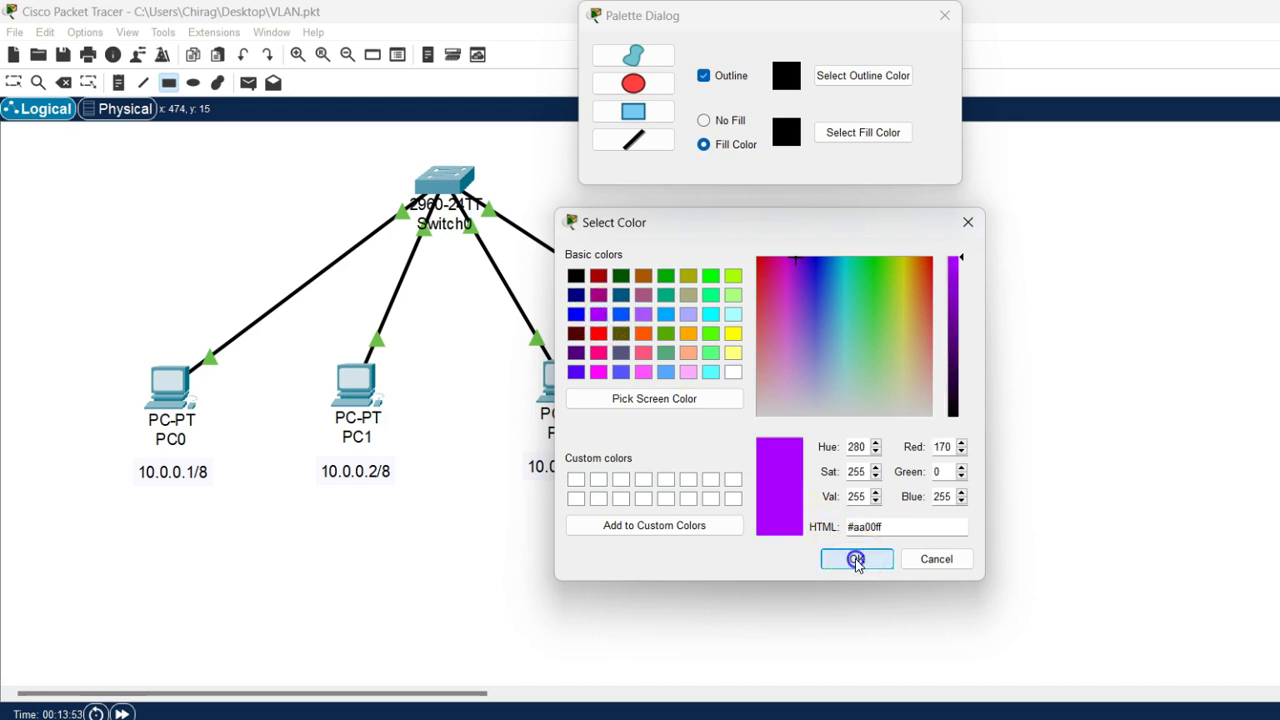
click(852, 558)
drag(89, 306, 447, 513)
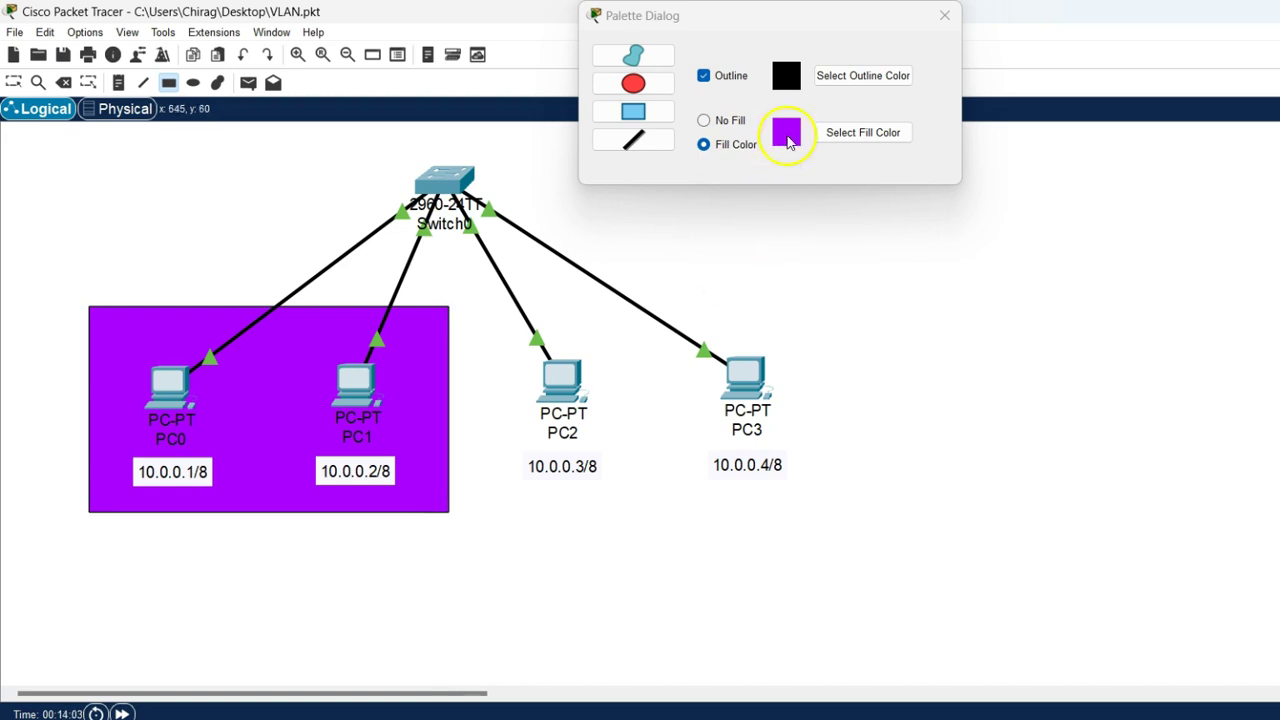
Draw a rectangle filled with blue (#0055ff) around PC2 and PC3, including their address labels, and close the drawing palette.
click(843, 133)
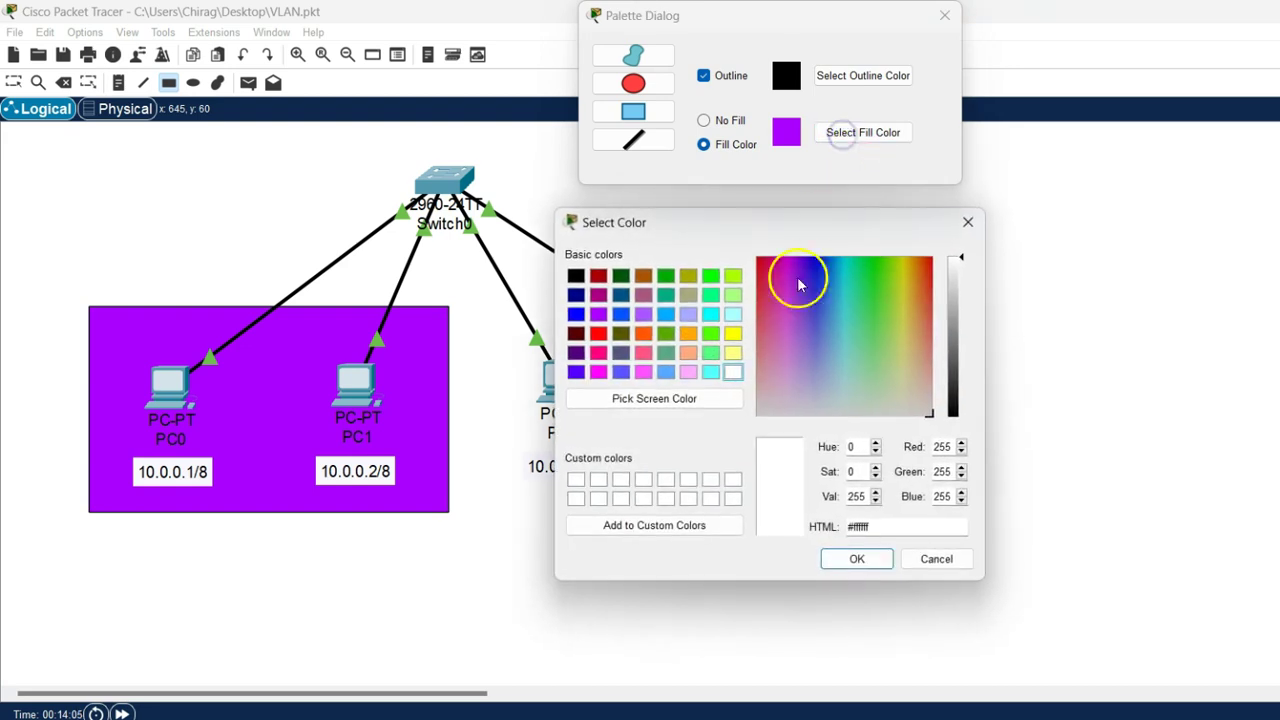
click(621, 314)
click(857, 558)
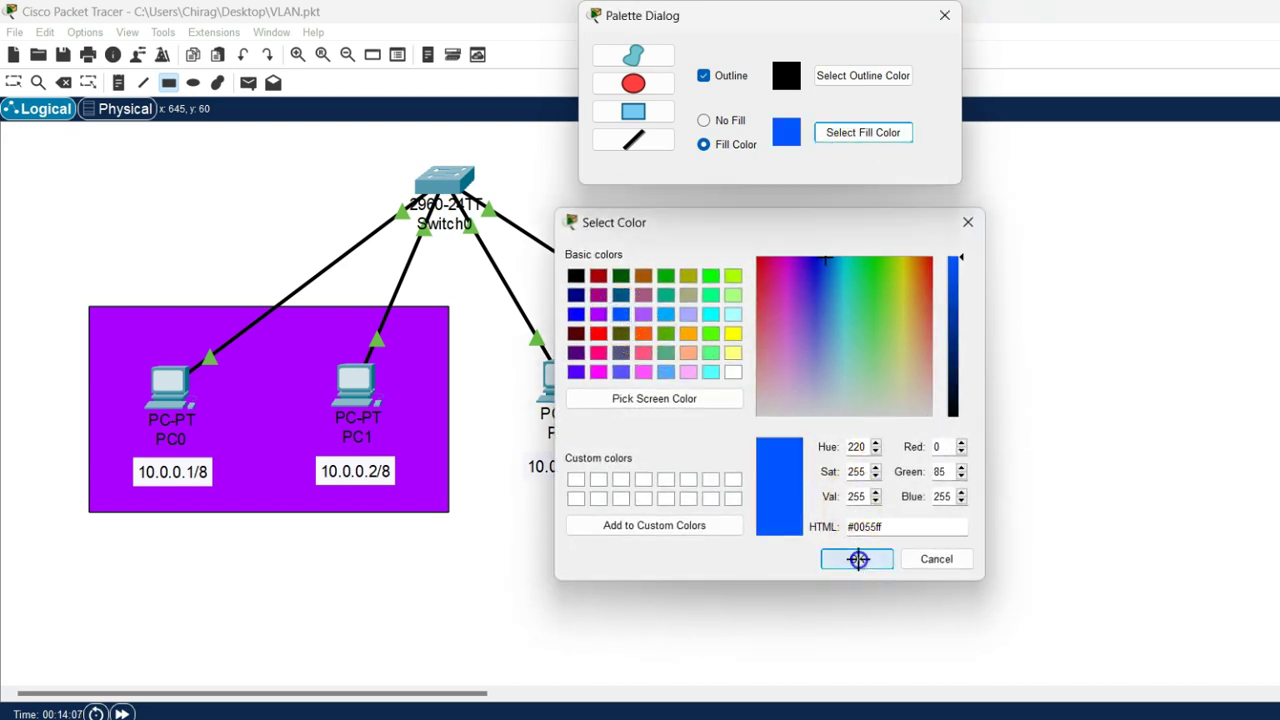
drag(465, 305, 826, 511)
click(944, 15)
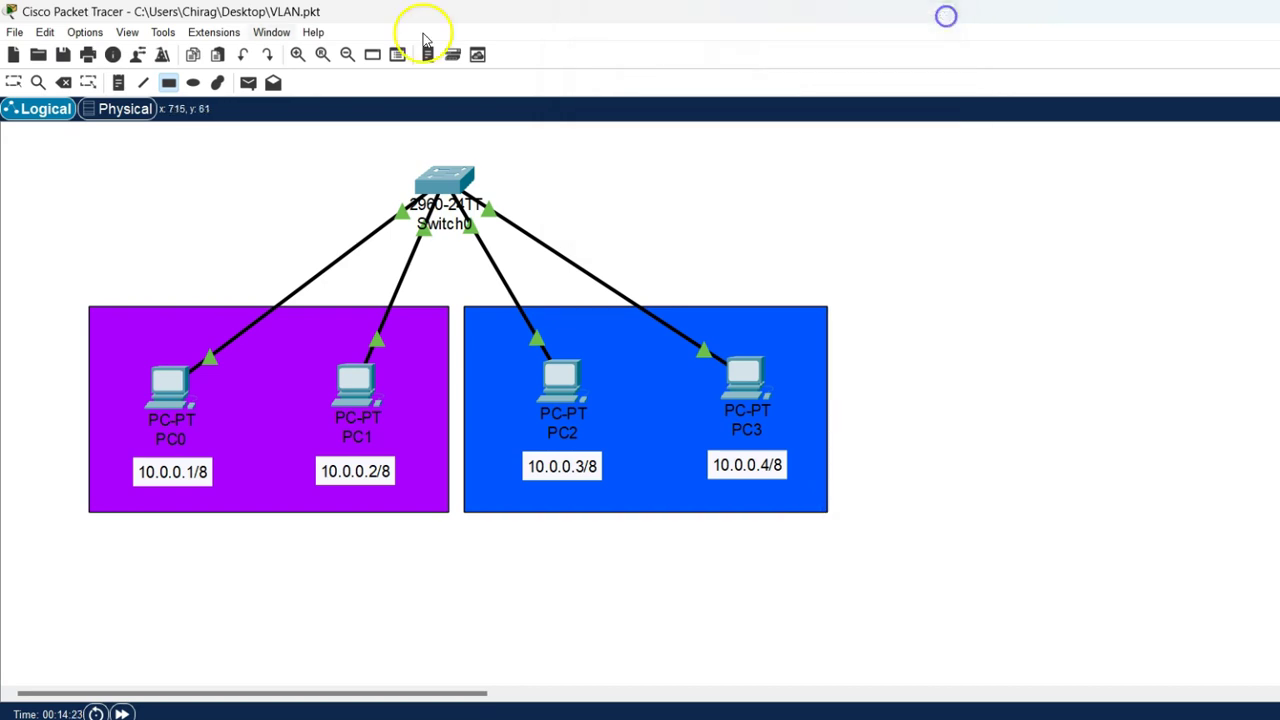
Add a text note reading "VLAN 2" in the upper-left corner of the purple rectangle.
click(118, 82)
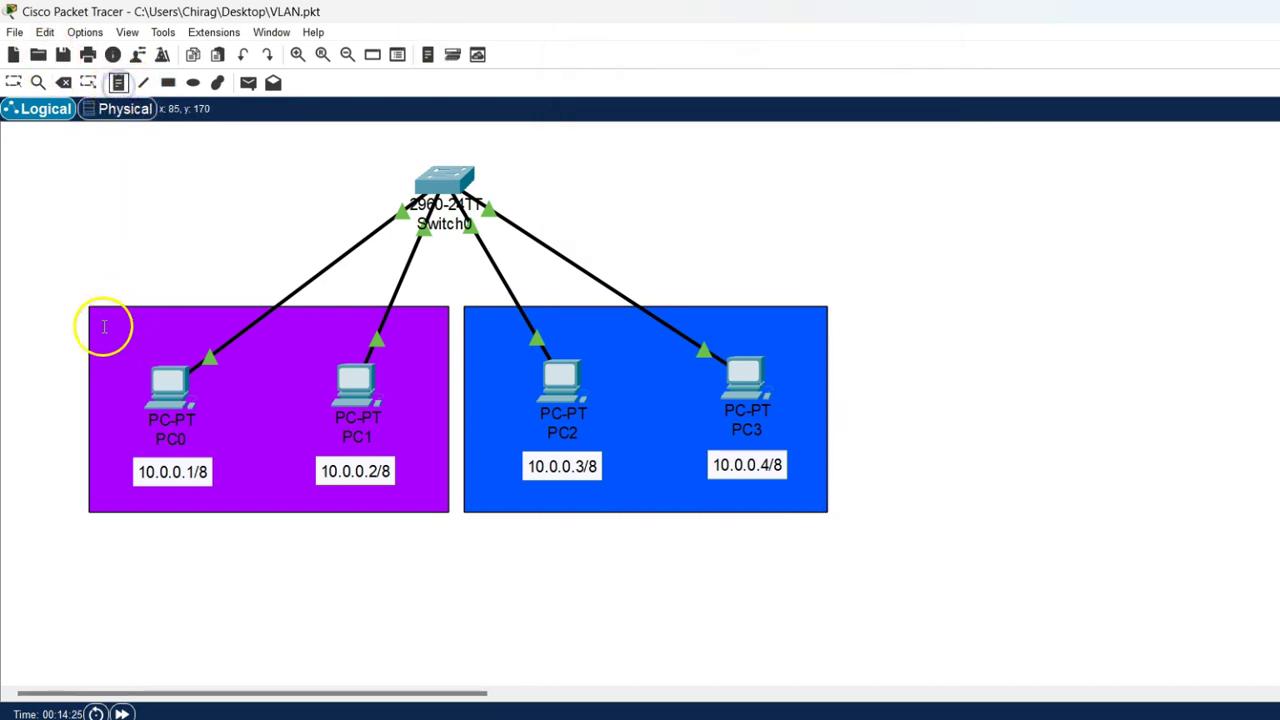
click(104, 327)
text(VLAN 2)
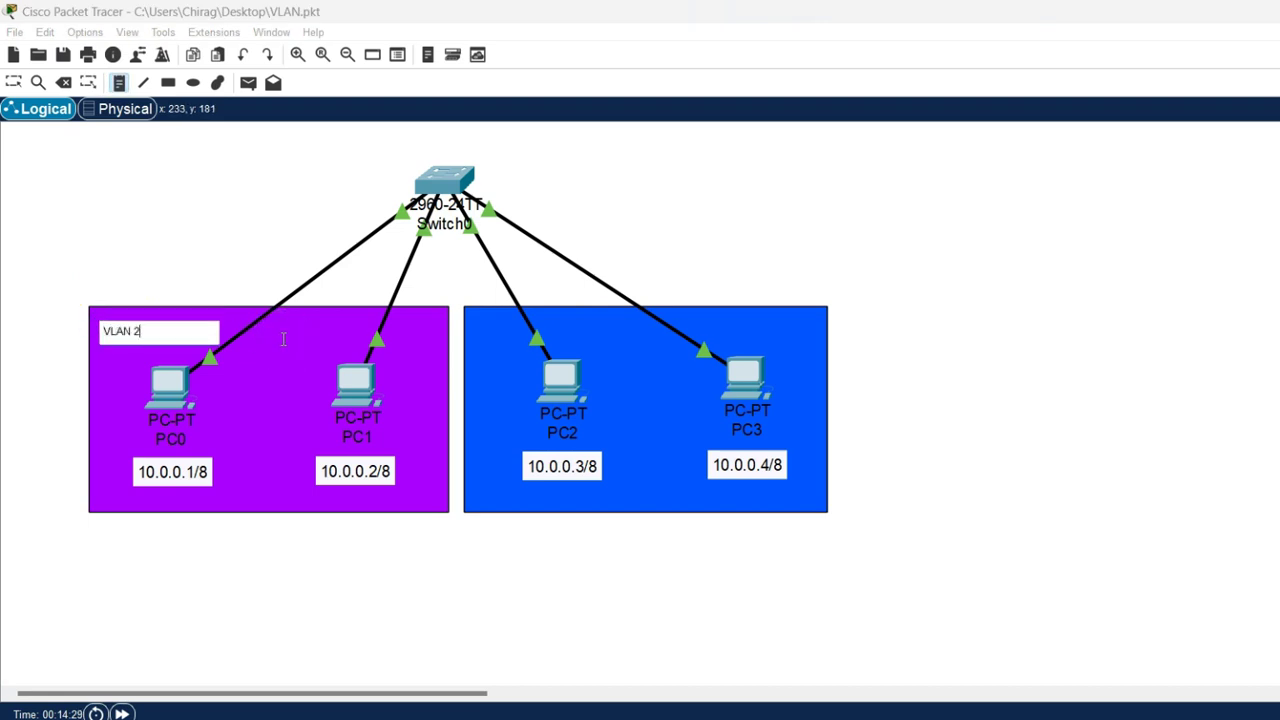
click(271, 335)
key(Escape)
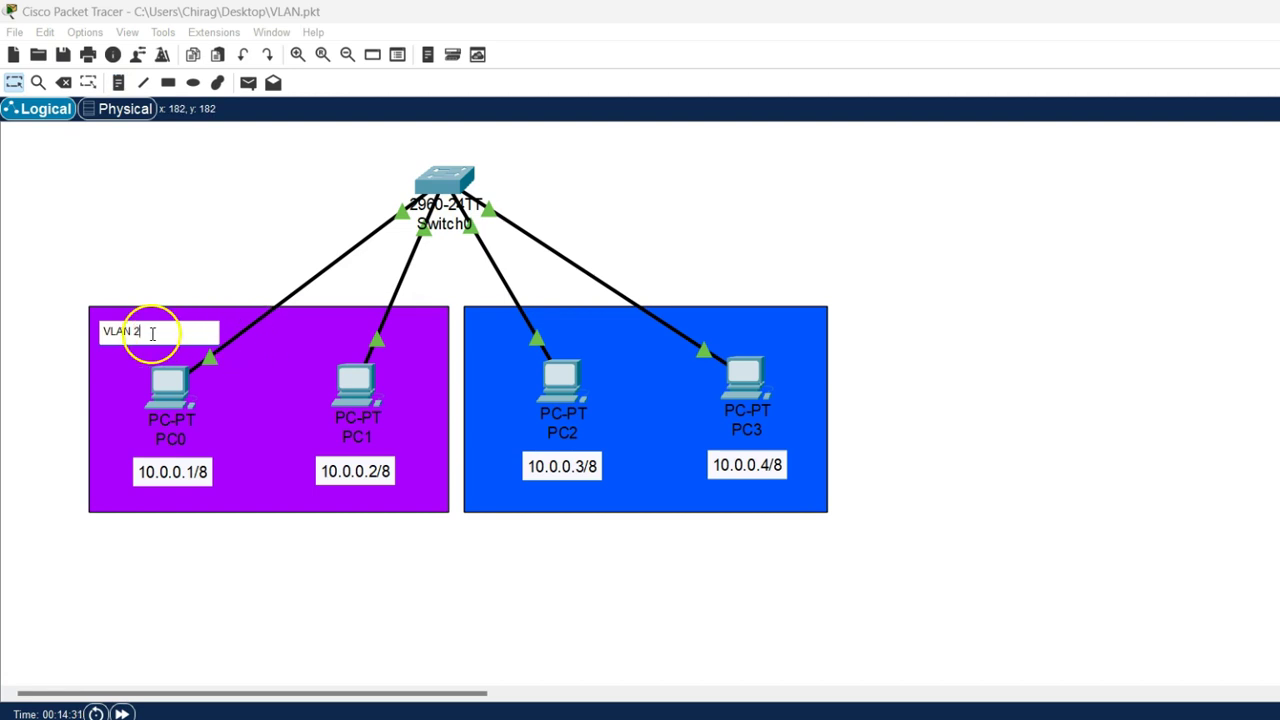
click(193, 265)
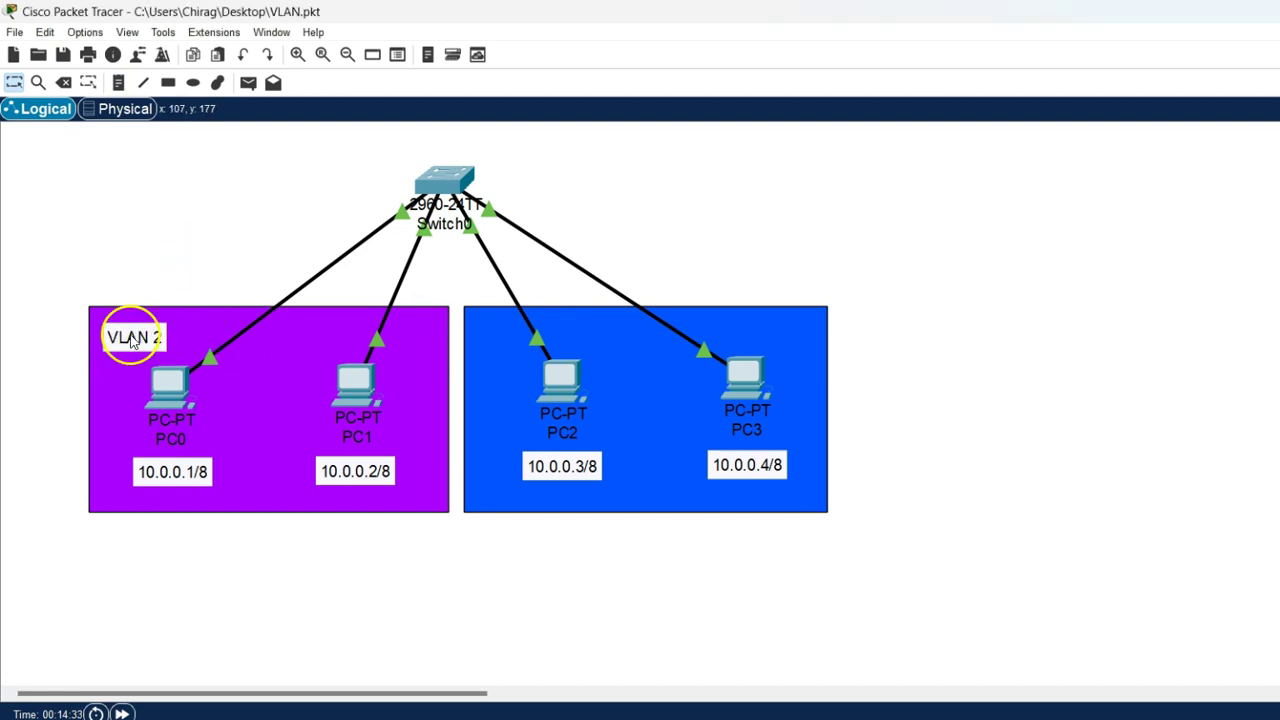
Add a text note reading "VLAN 3" in the upper-right corner of the blue rectangle.
text(VLAN 2)
drag(749, 237, 753, 324)
double_click(807, 324)
double_click(787, 323)
text(3)
click(957, 356)
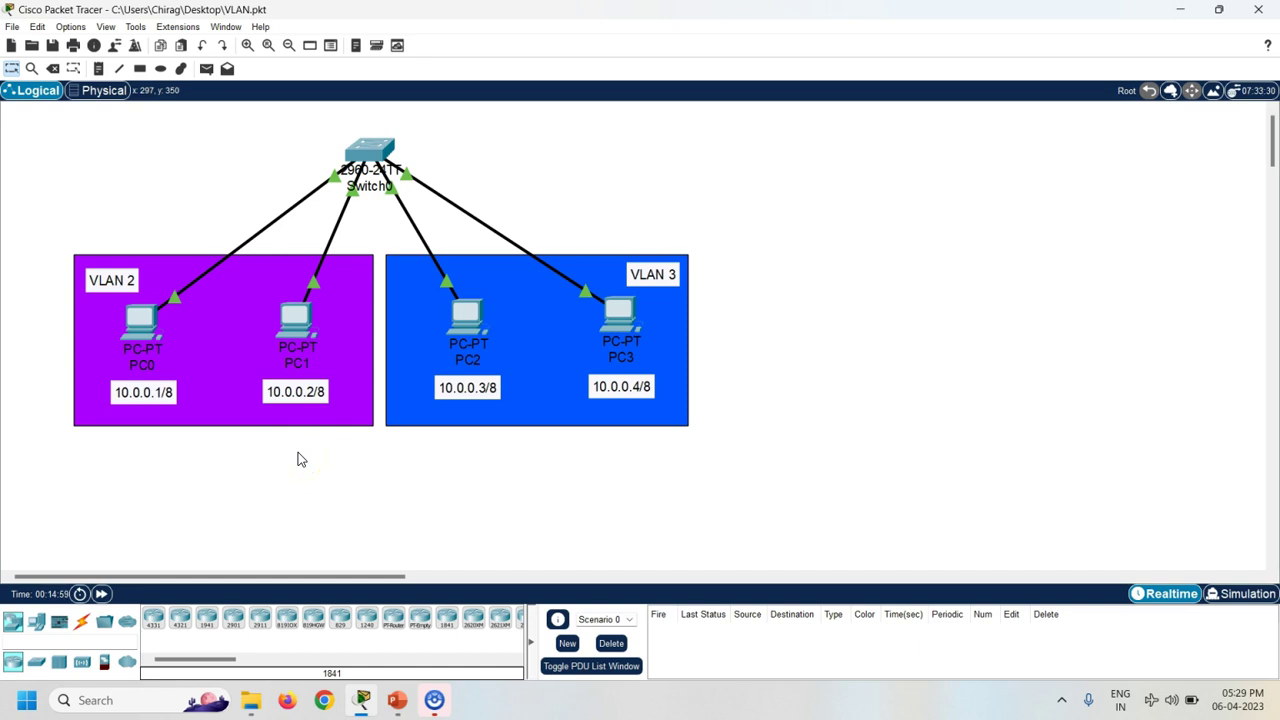
click(603, 190)
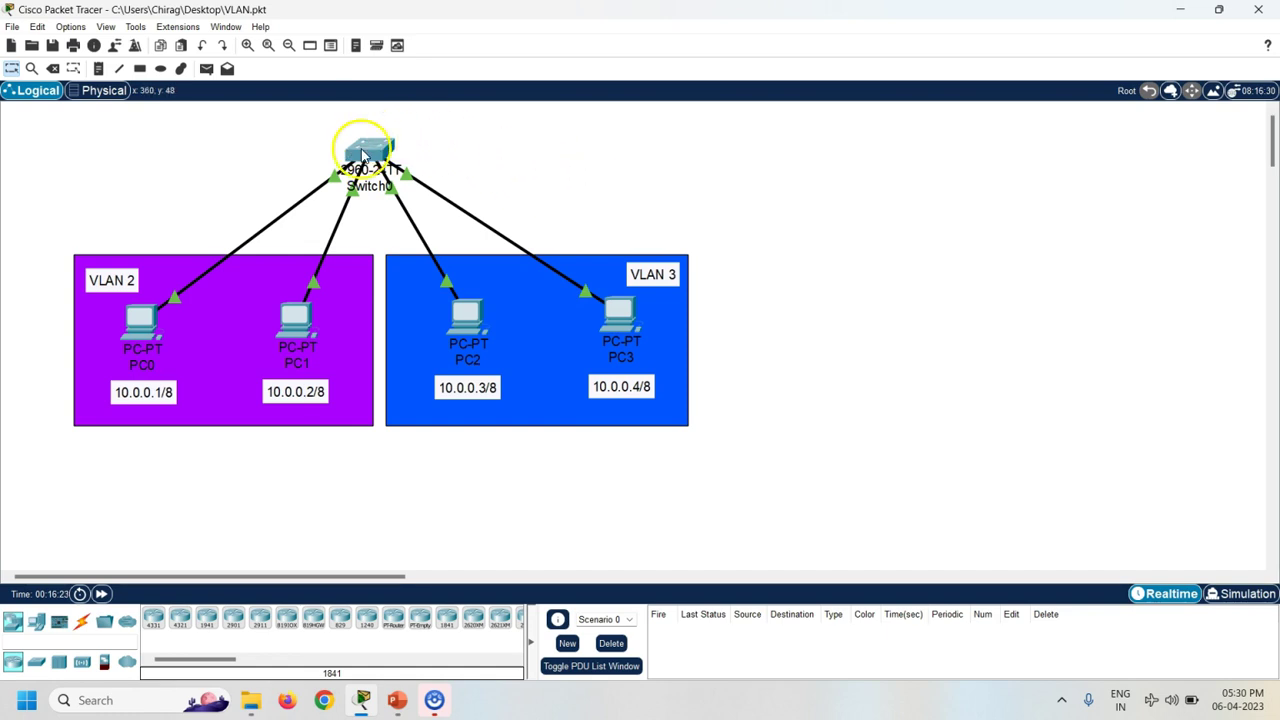
Open Switch0's command line beside the topology and enter global configuration mode with enable and conf t.
mouse_move(363, 152)
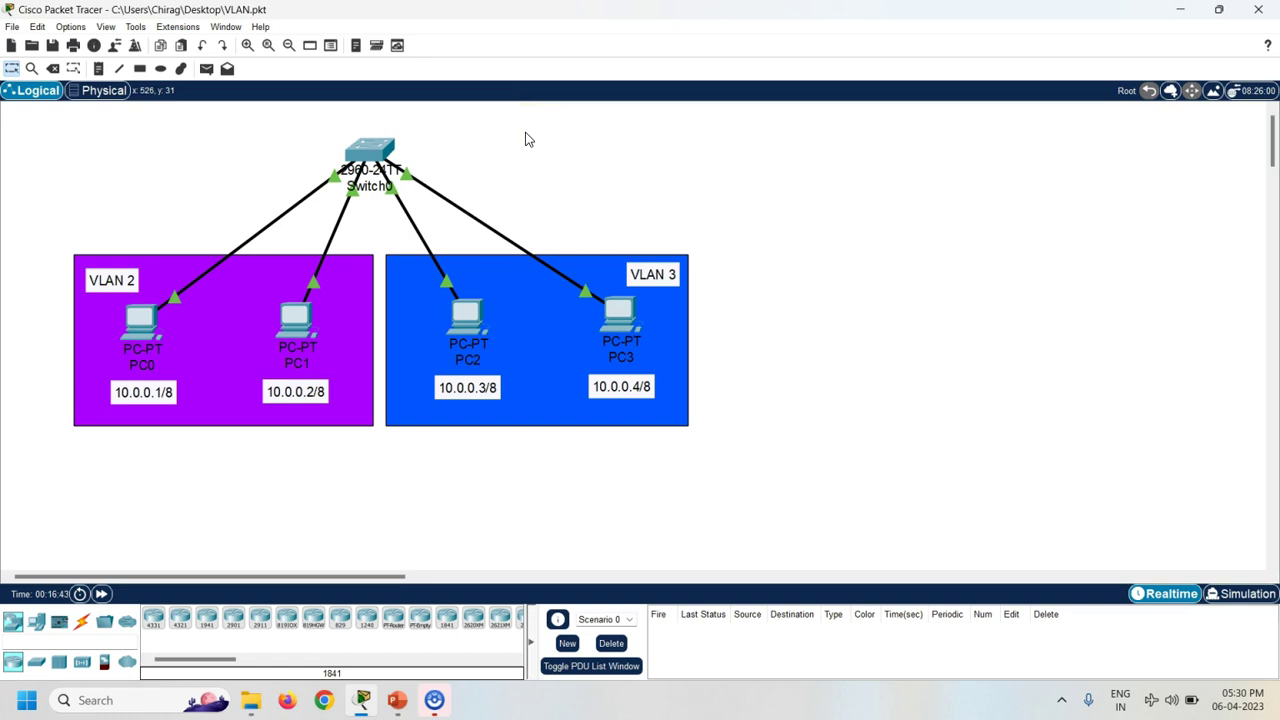
click(371, 150)
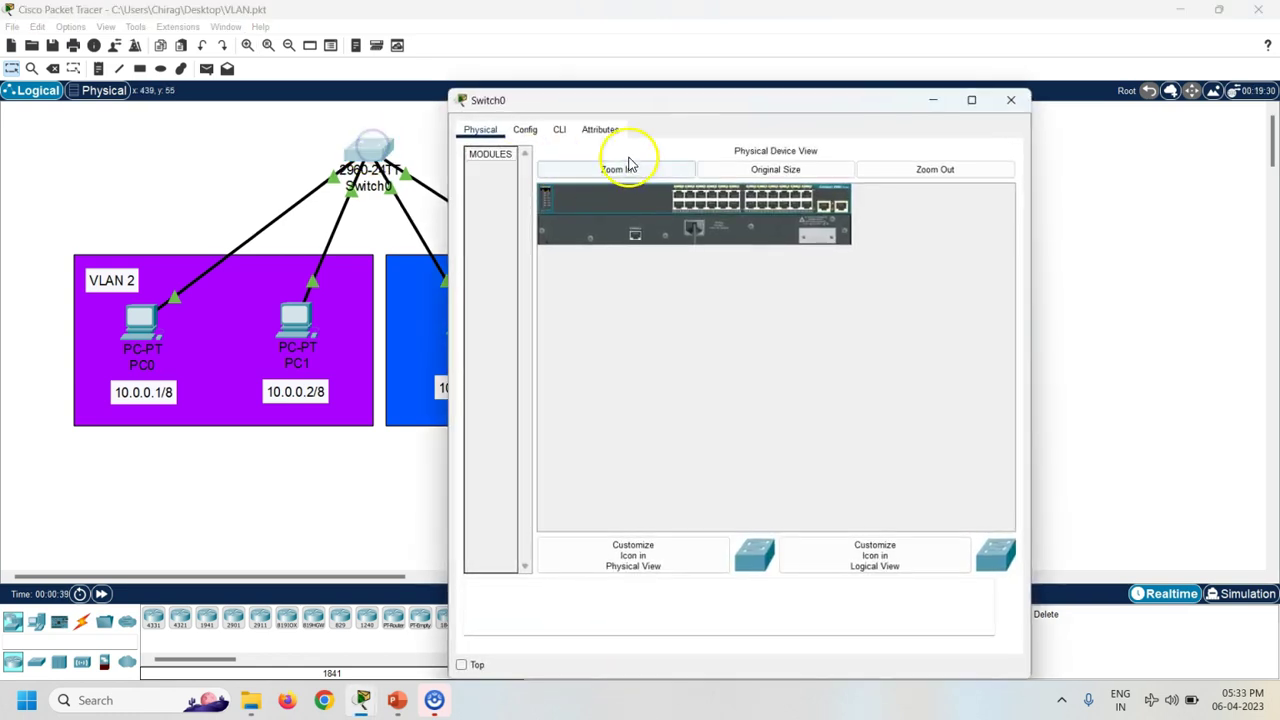
click(562, 131)
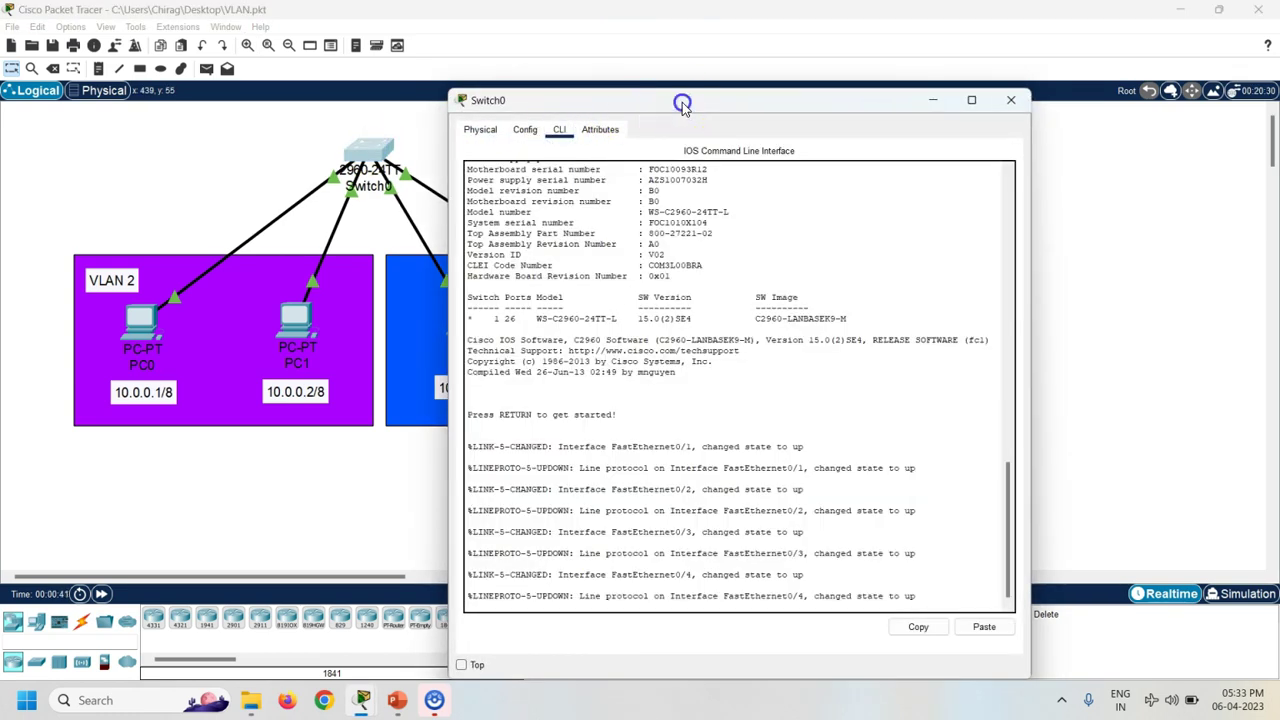
drag(680, 106, 843, 106)
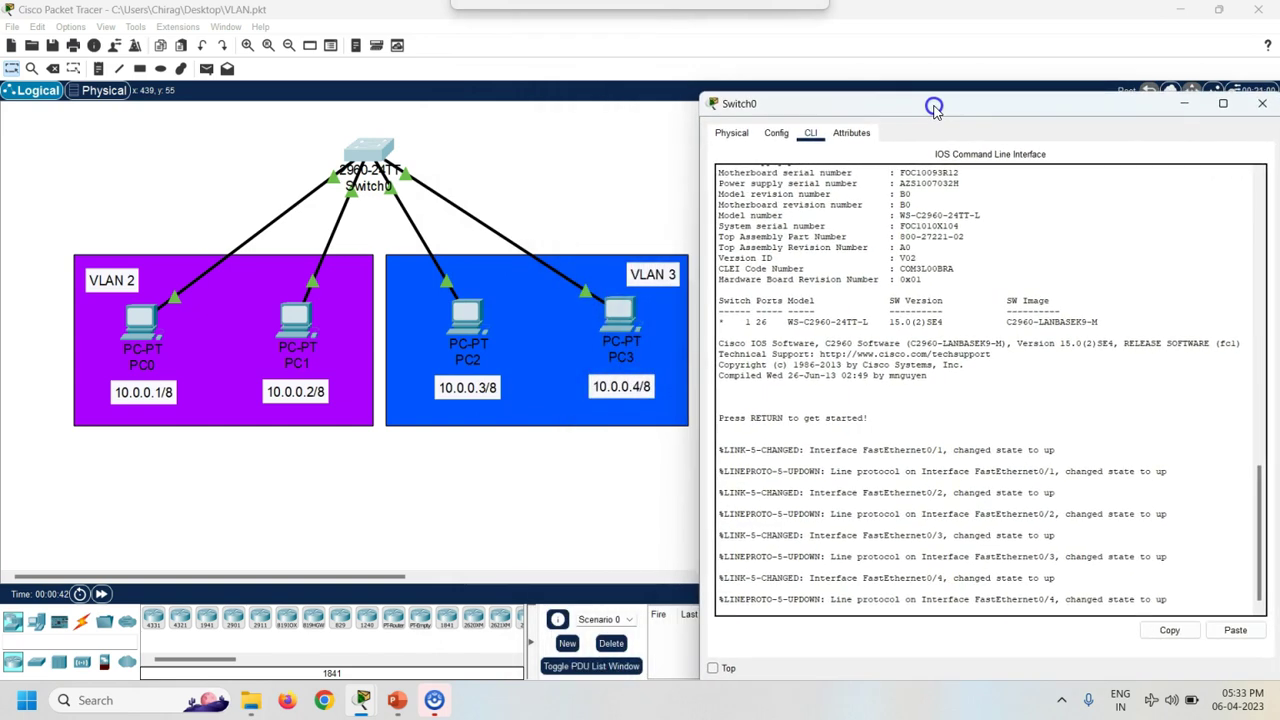
key(Return)
text(en)
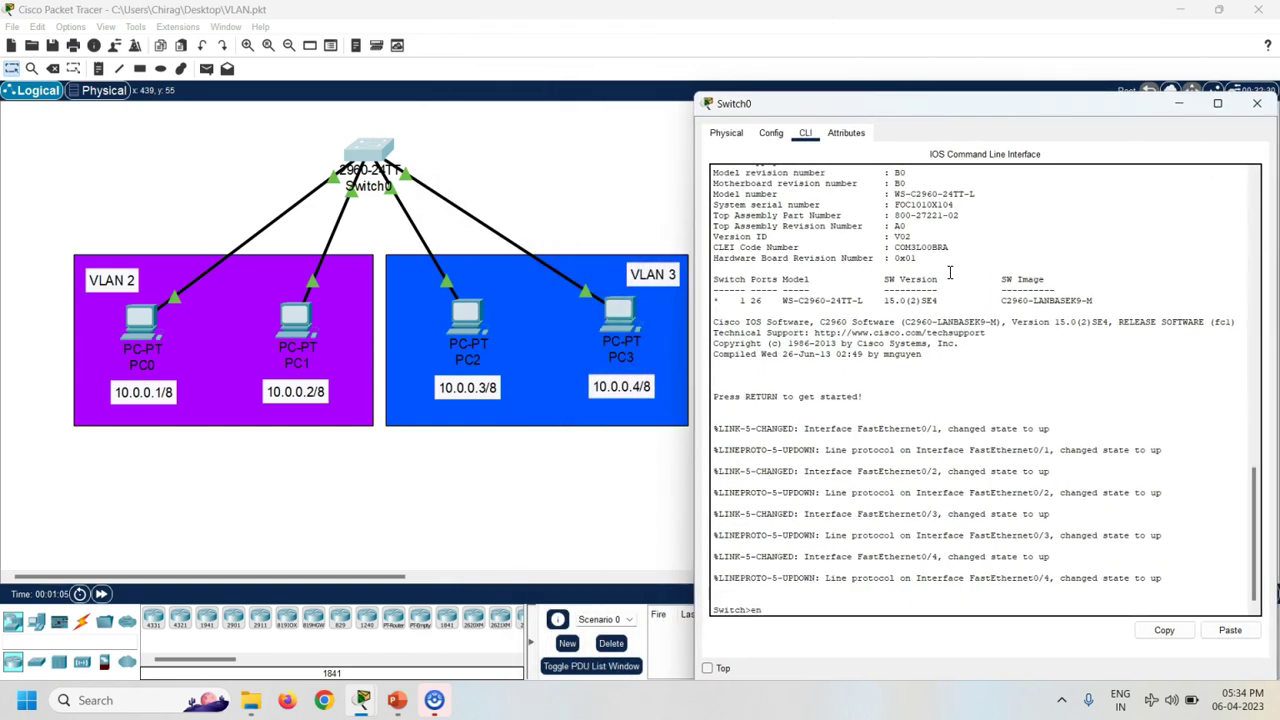
key(Tab)
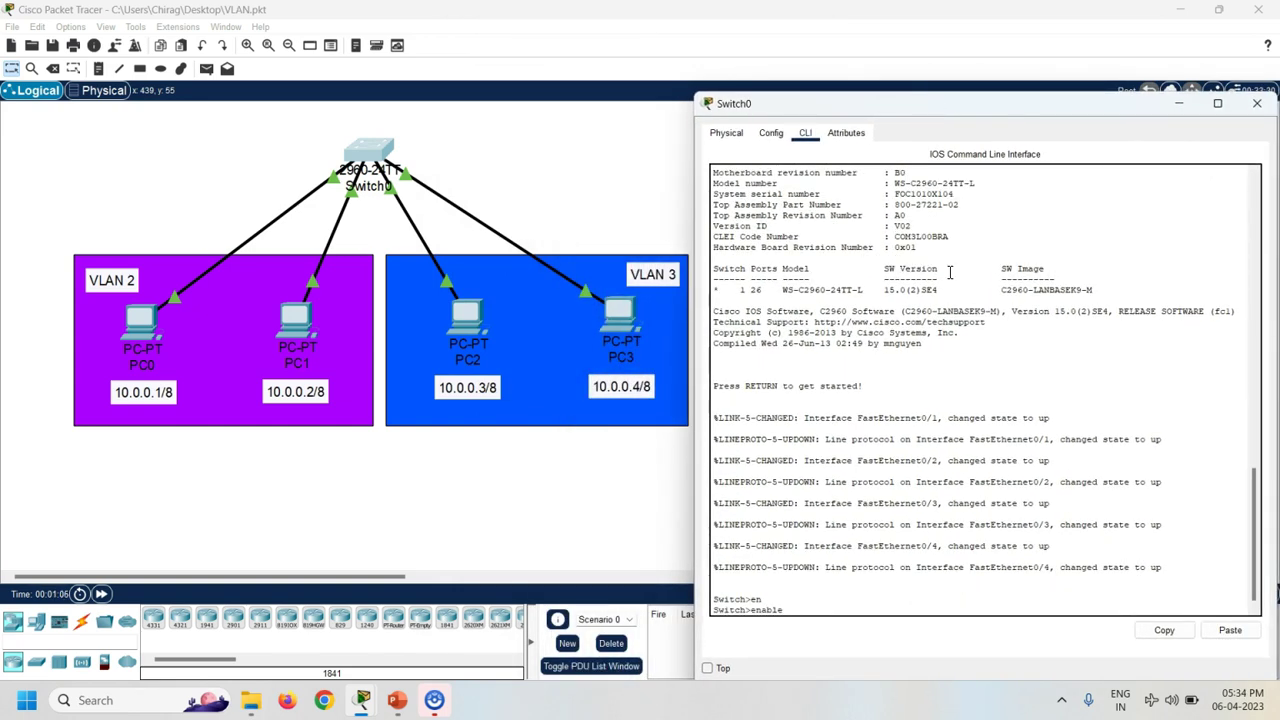
key(Return)
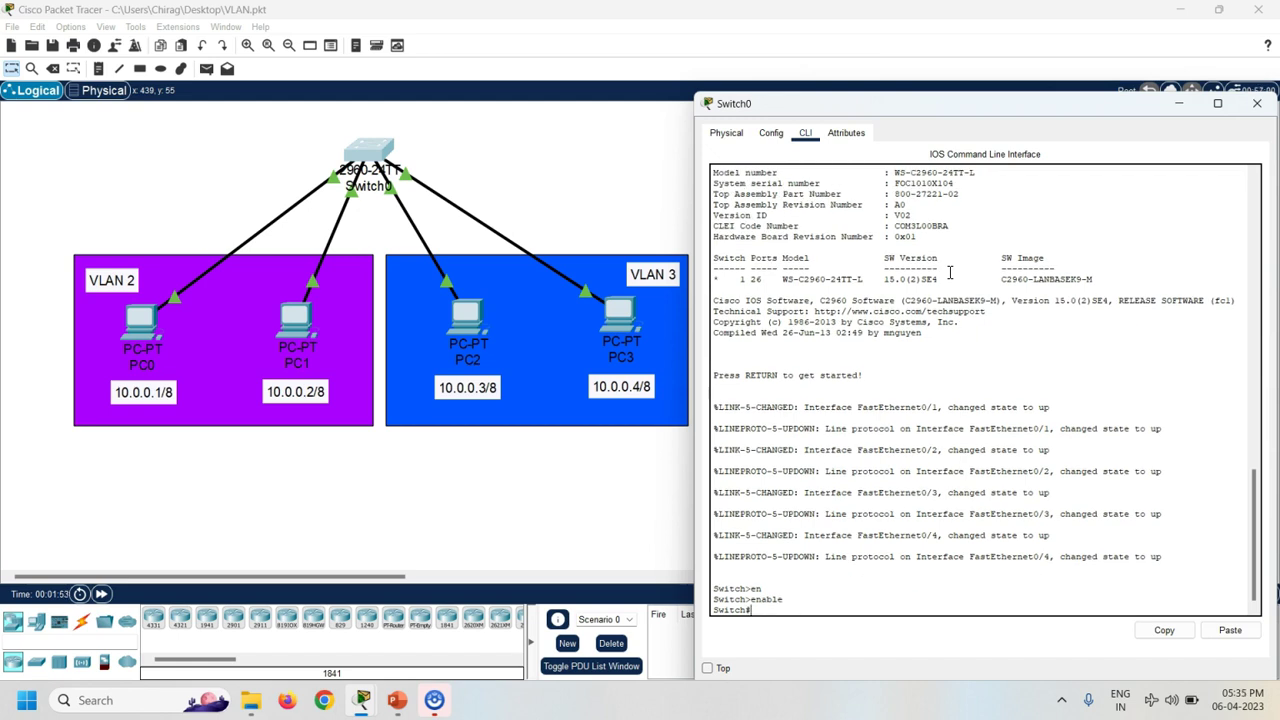
text(conf t)
key(Return)
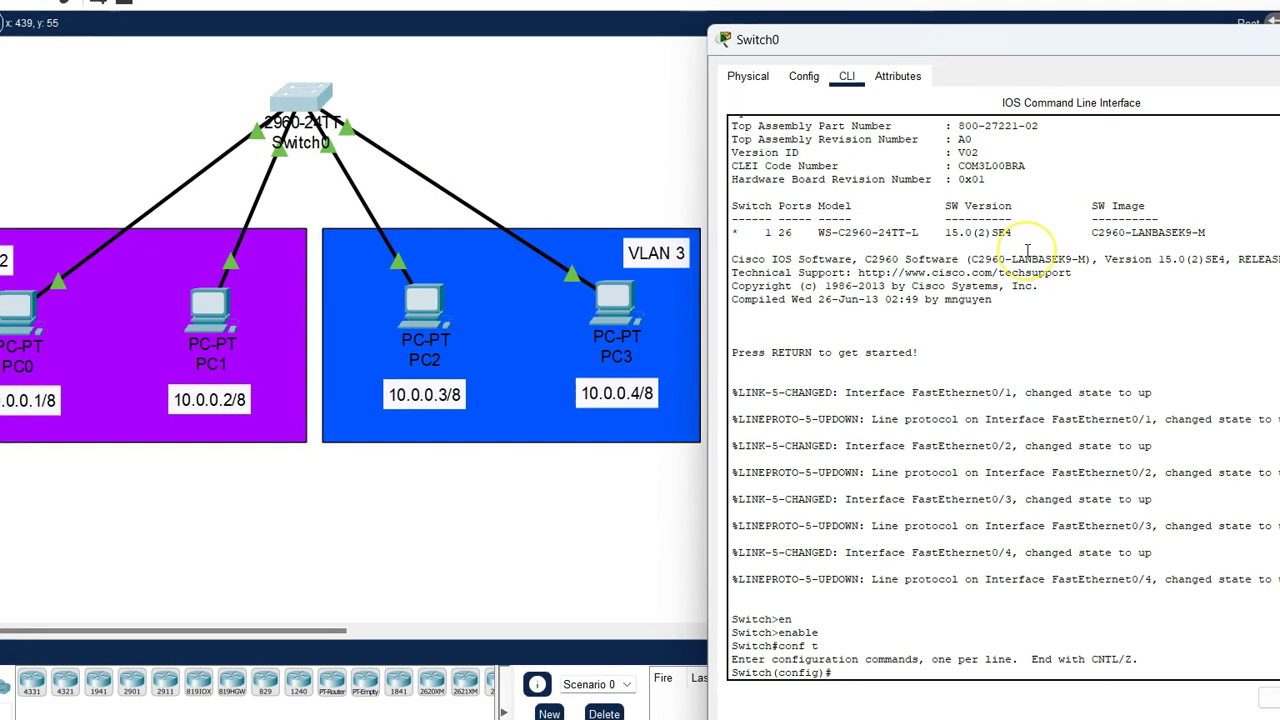
Create VLAN 2 on the switch, name it office, and exit VLAN configuration.
text(vlan)
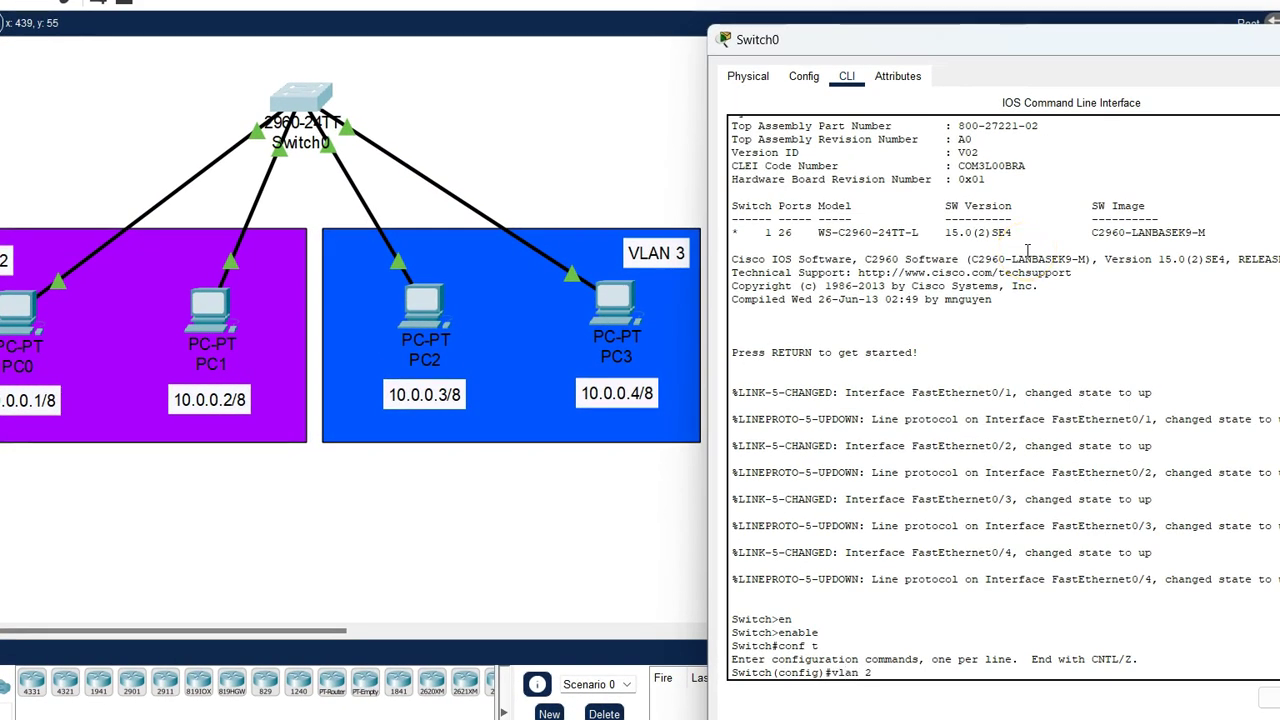
text( 2)
key(Return)
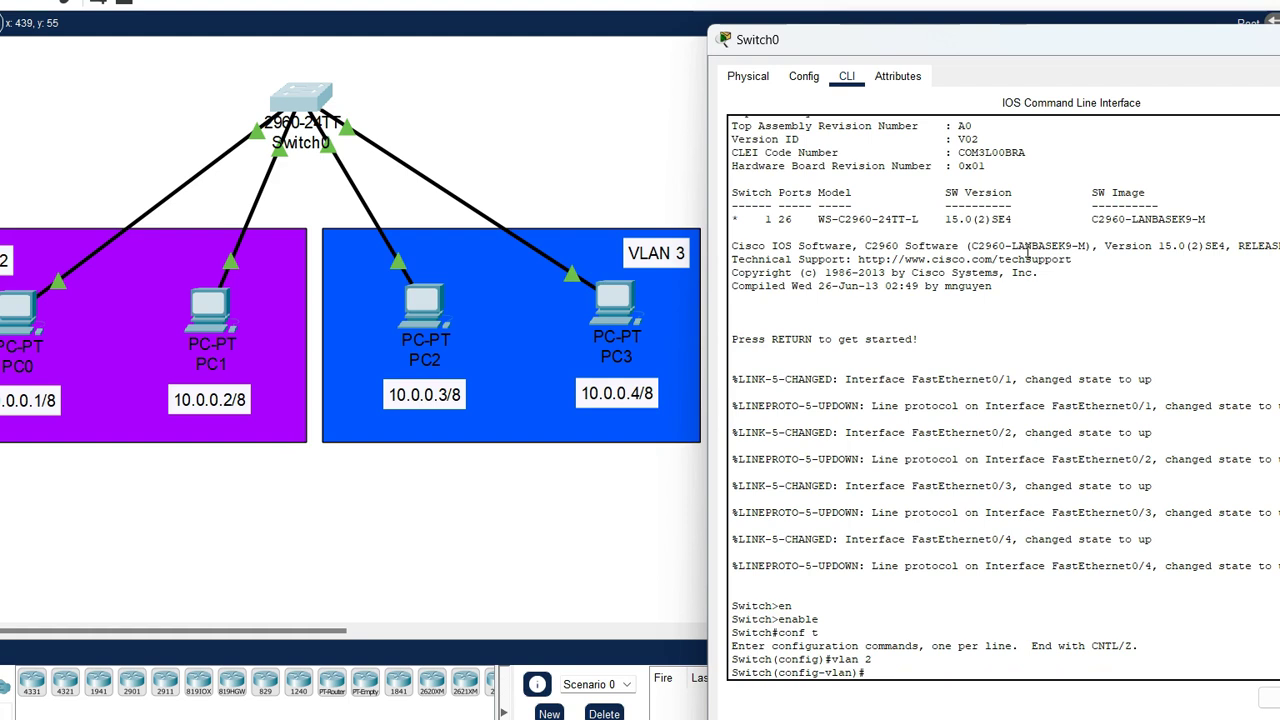
text(name office)
key(Return)
text(exit)
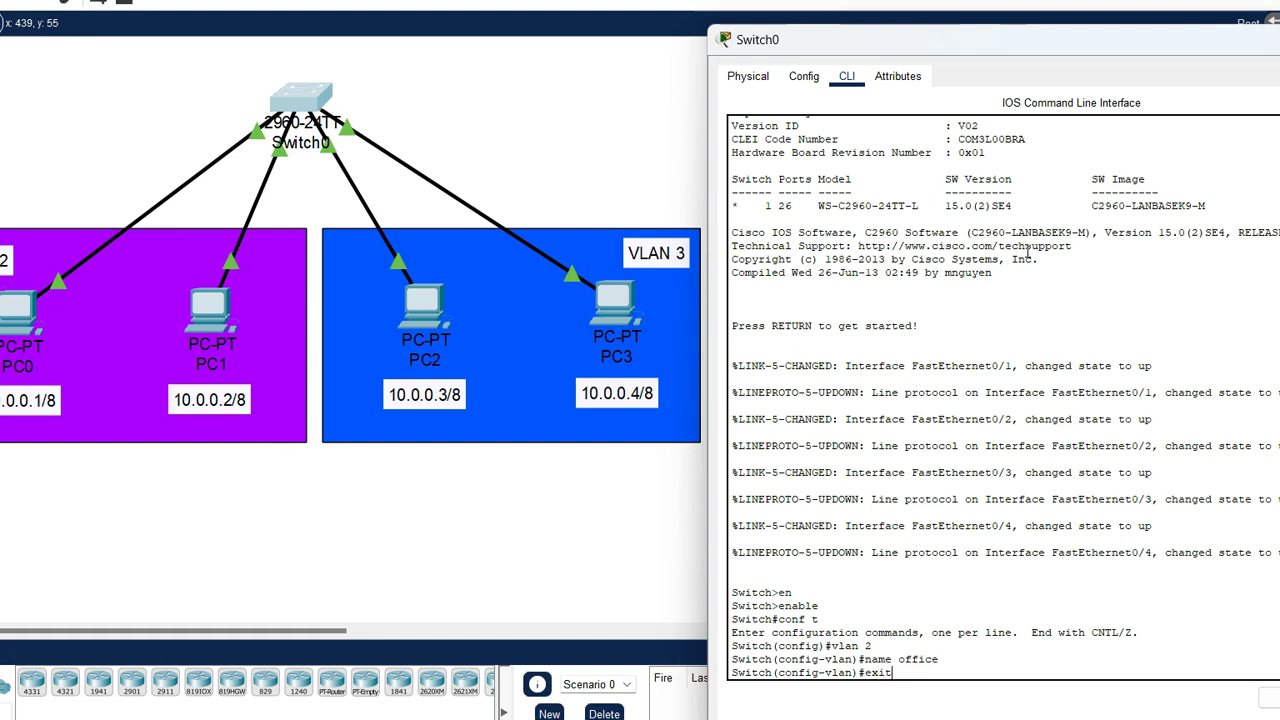
key(Return)
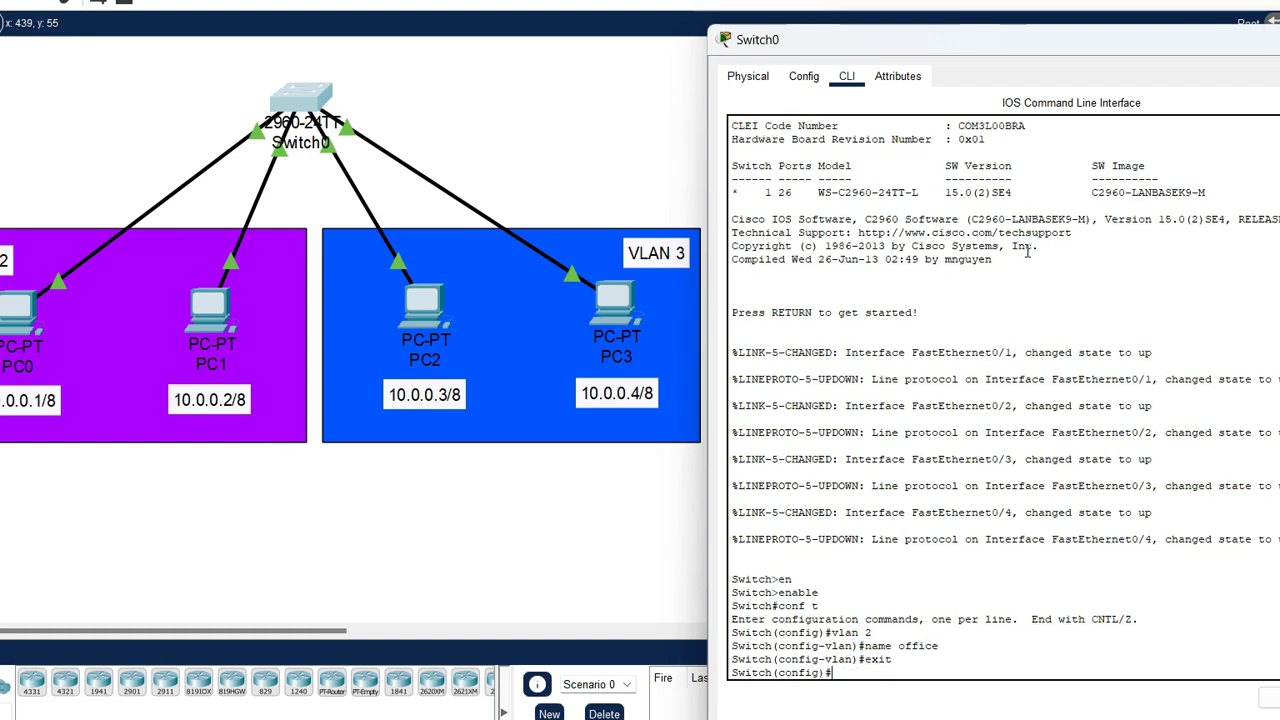
Create VLAN 3 on the switch, name it home, and exit VLAN configuration.
text(vlan 3)
key(Return)
text(name hom)
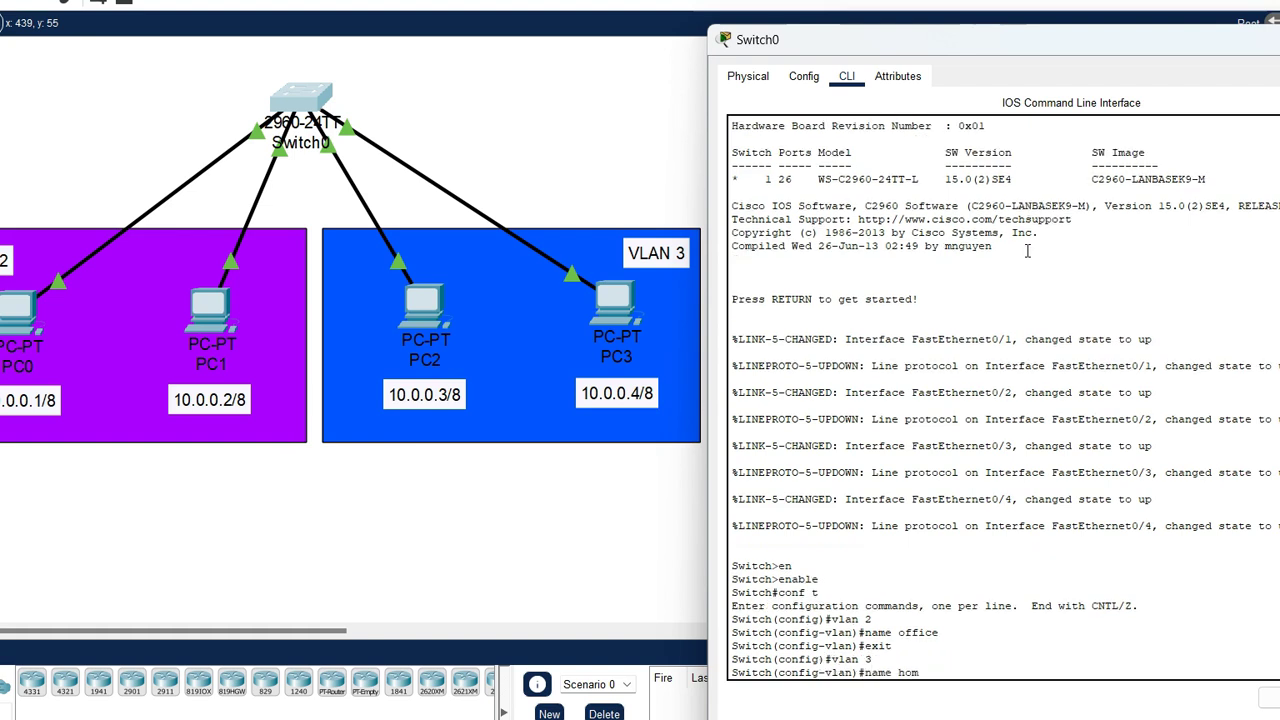
text(e)
key(Return)
text(exit)
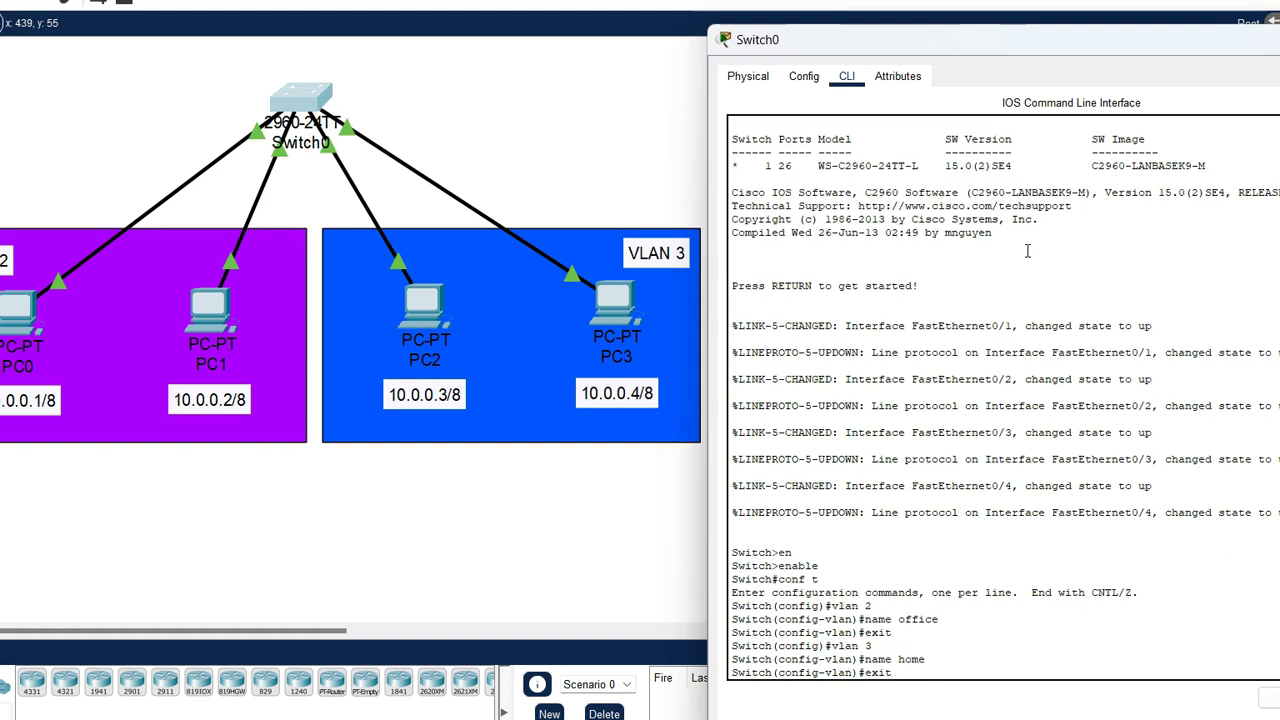
key(Return)
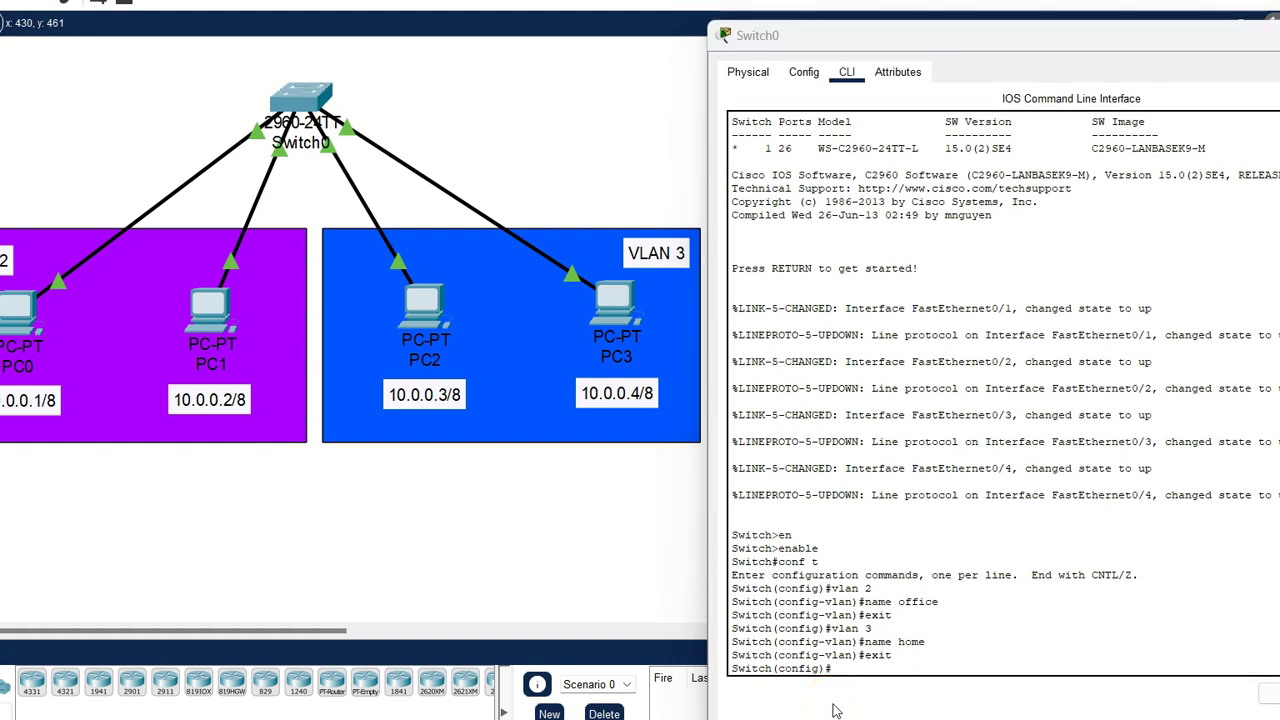
Check the switch's port overview and enter interface configuration for fastEthernet 0/1.
mouse_move(293, 102)
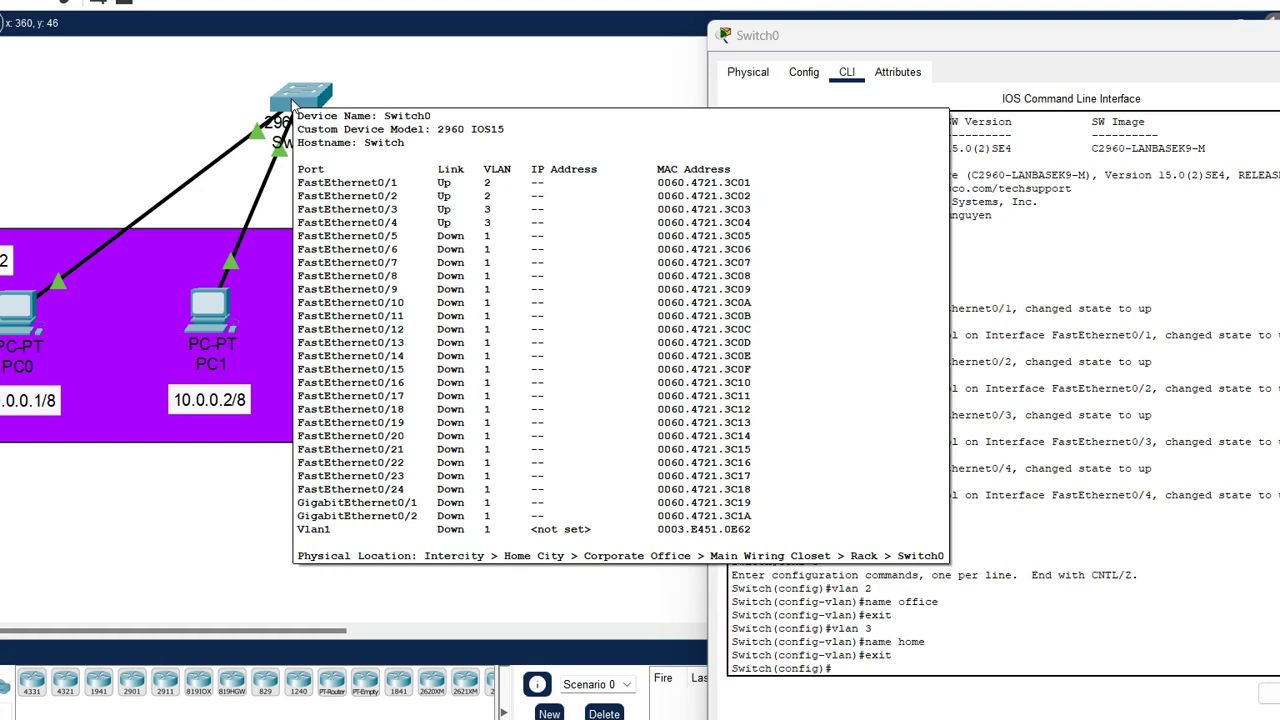
click(878, 668)
text(inter)
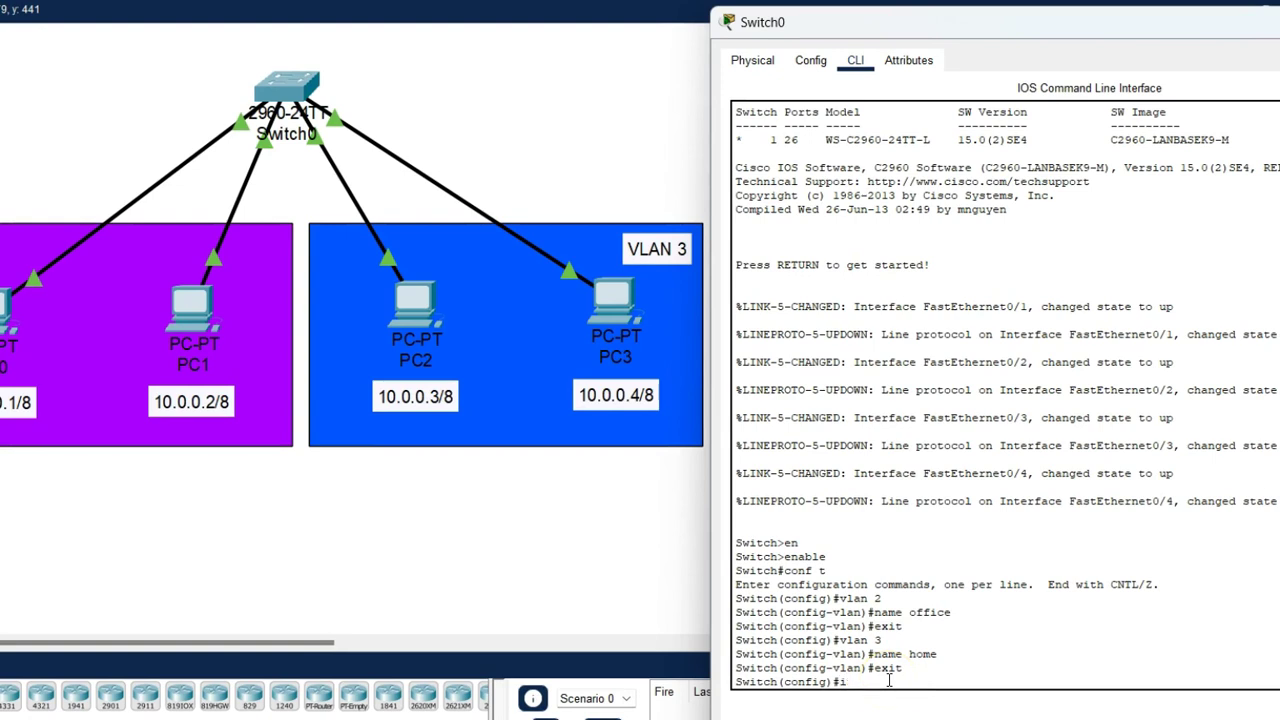
key(Tab)
text(fas)
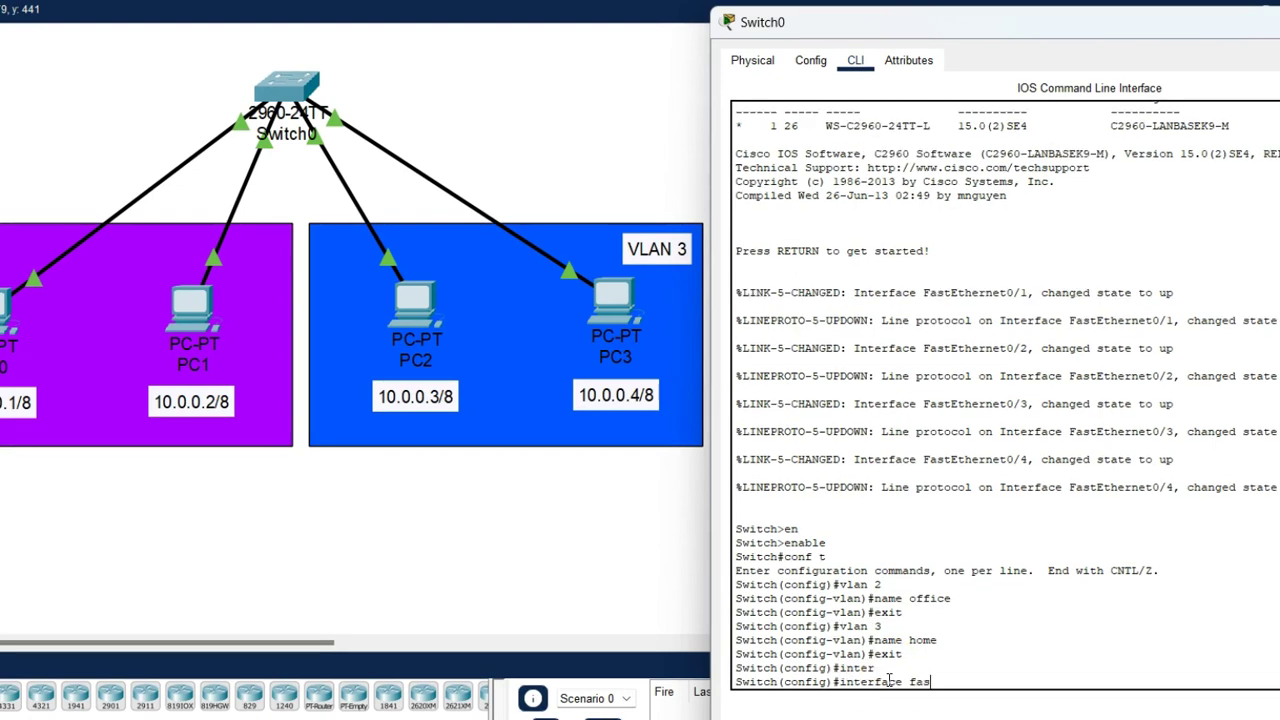
text(r)
key(Tab)
key(BackSpace)
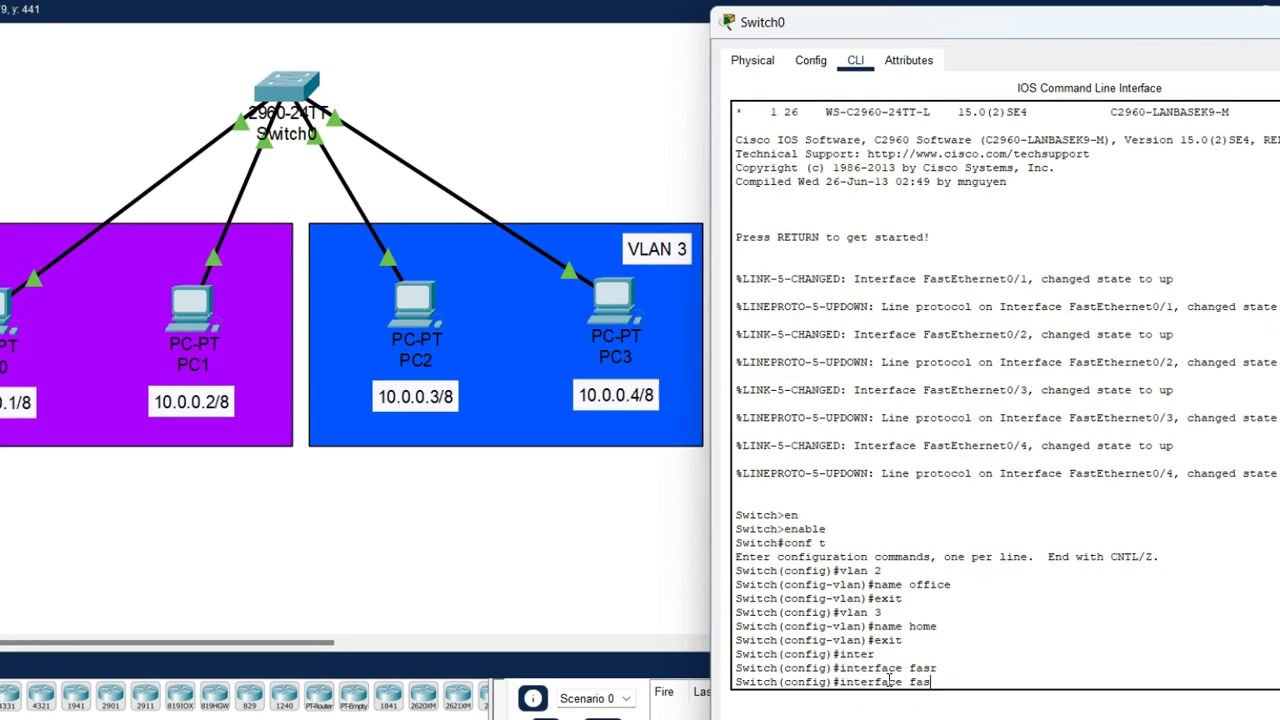
text(t)
key(Tab)
text(0)
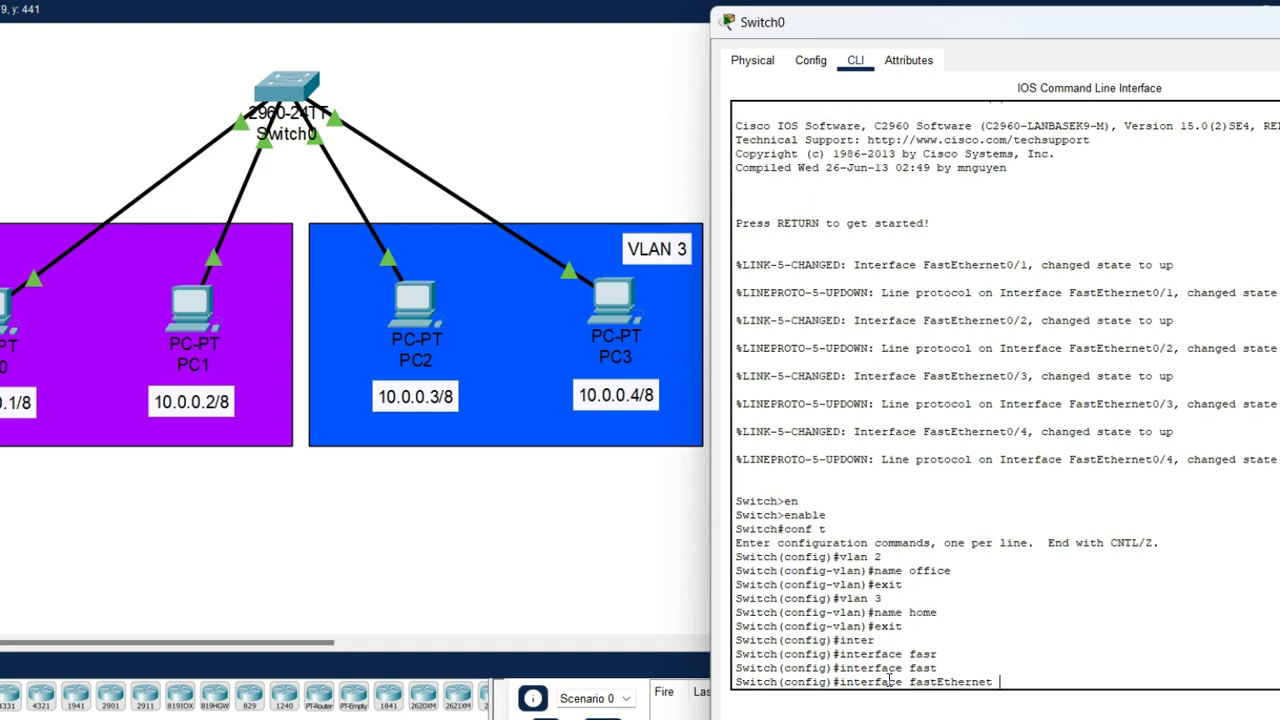
text(/1)
key(Return)
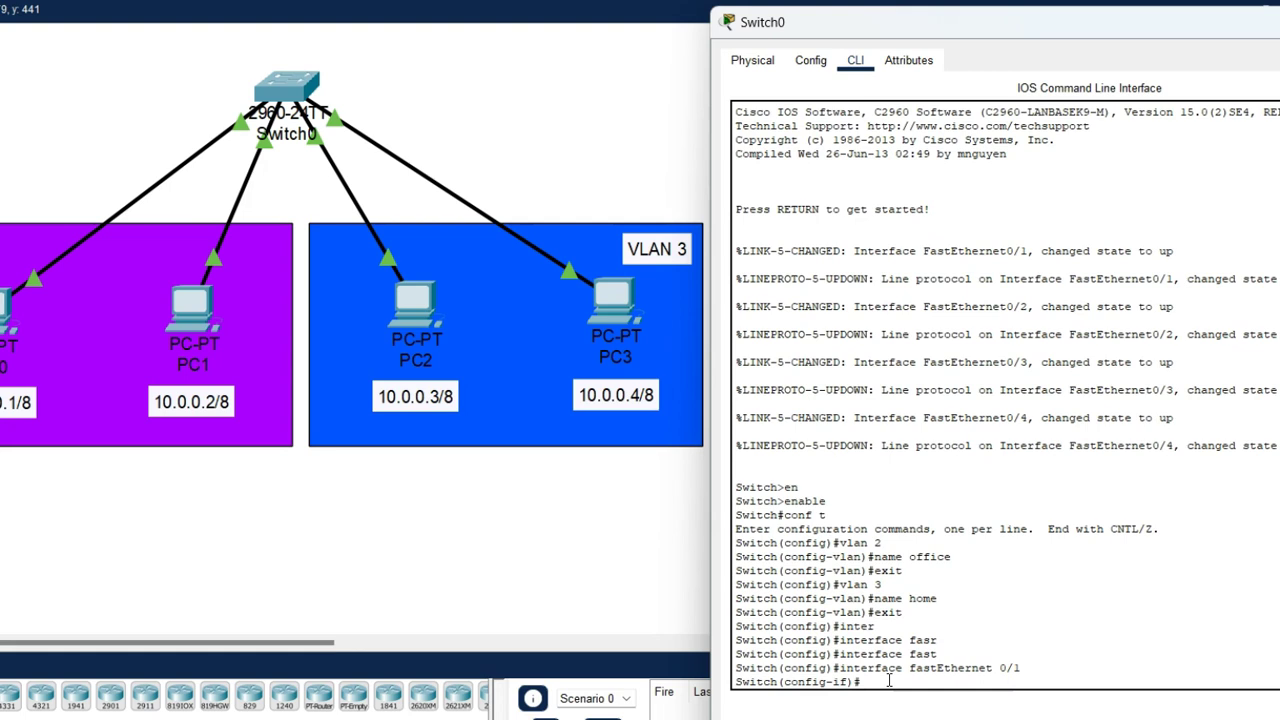
Assign the fastEthernet 0/1 port to VLAN 2 with switchport access vlan 2 and exit the interface configuration.
text(swit)
key(Tab)
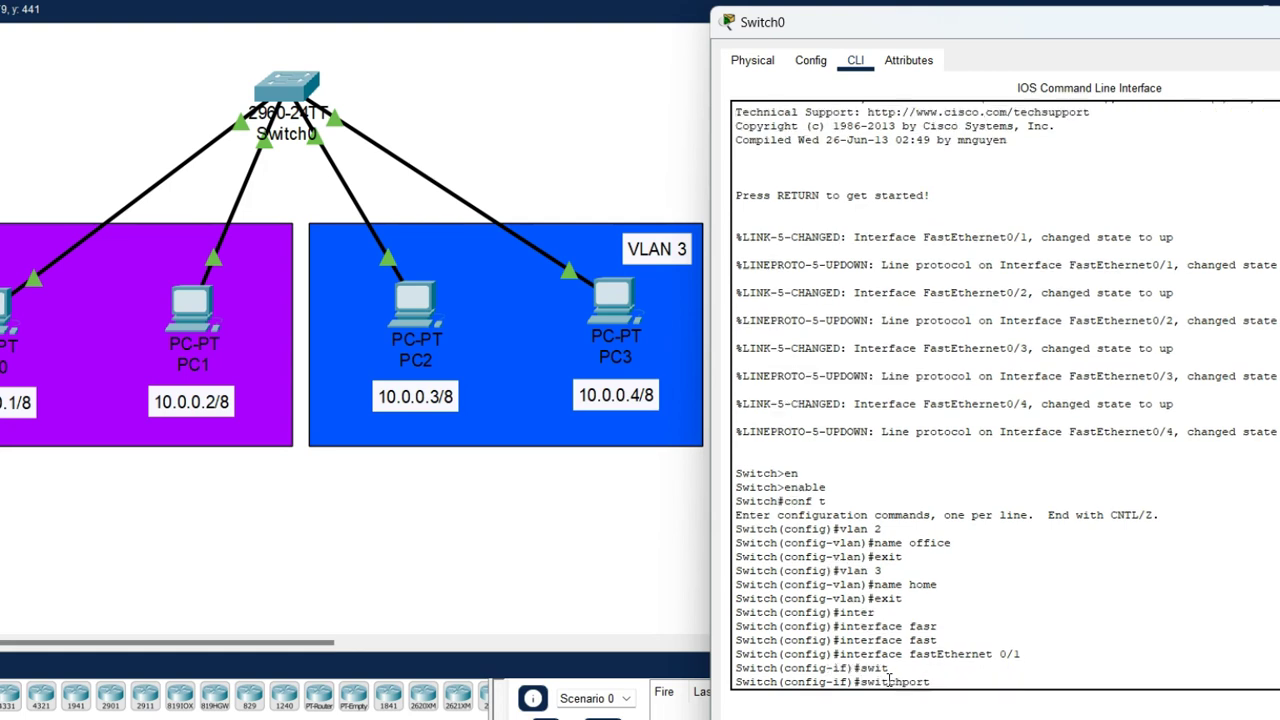
text(acc)
key(Tab)
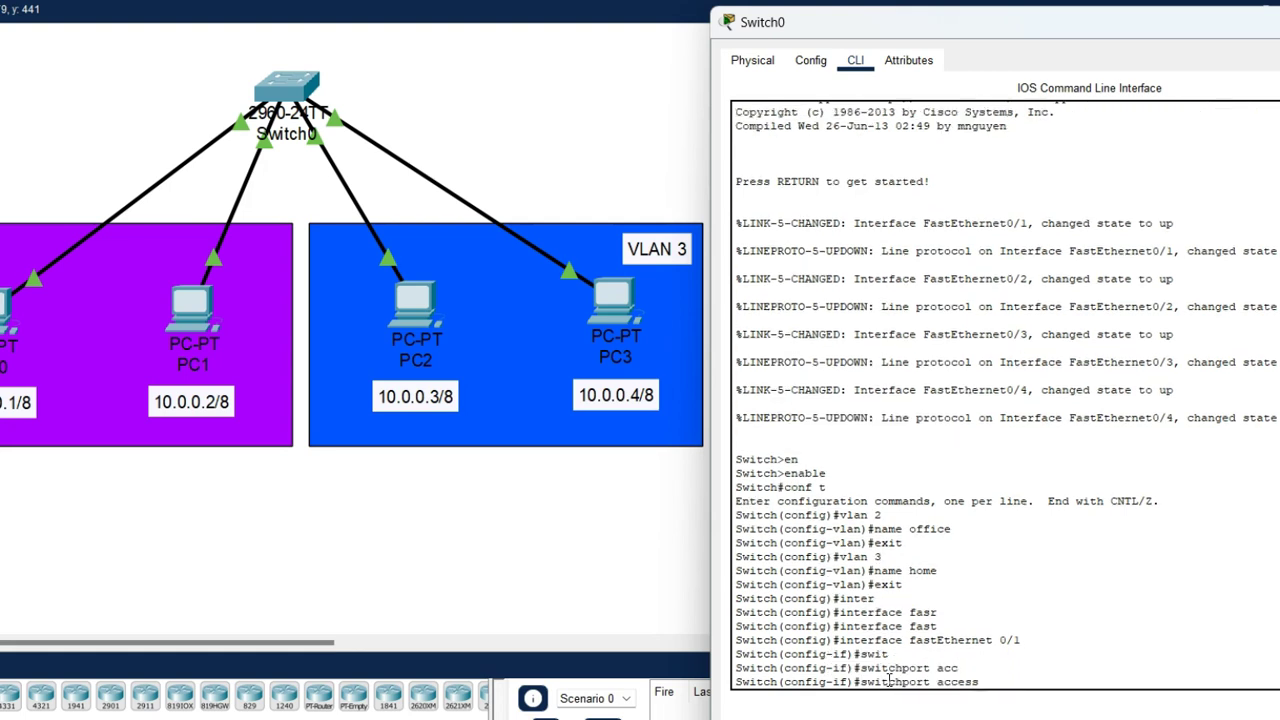
text(vlan 2)
key(Return)
text(exit)
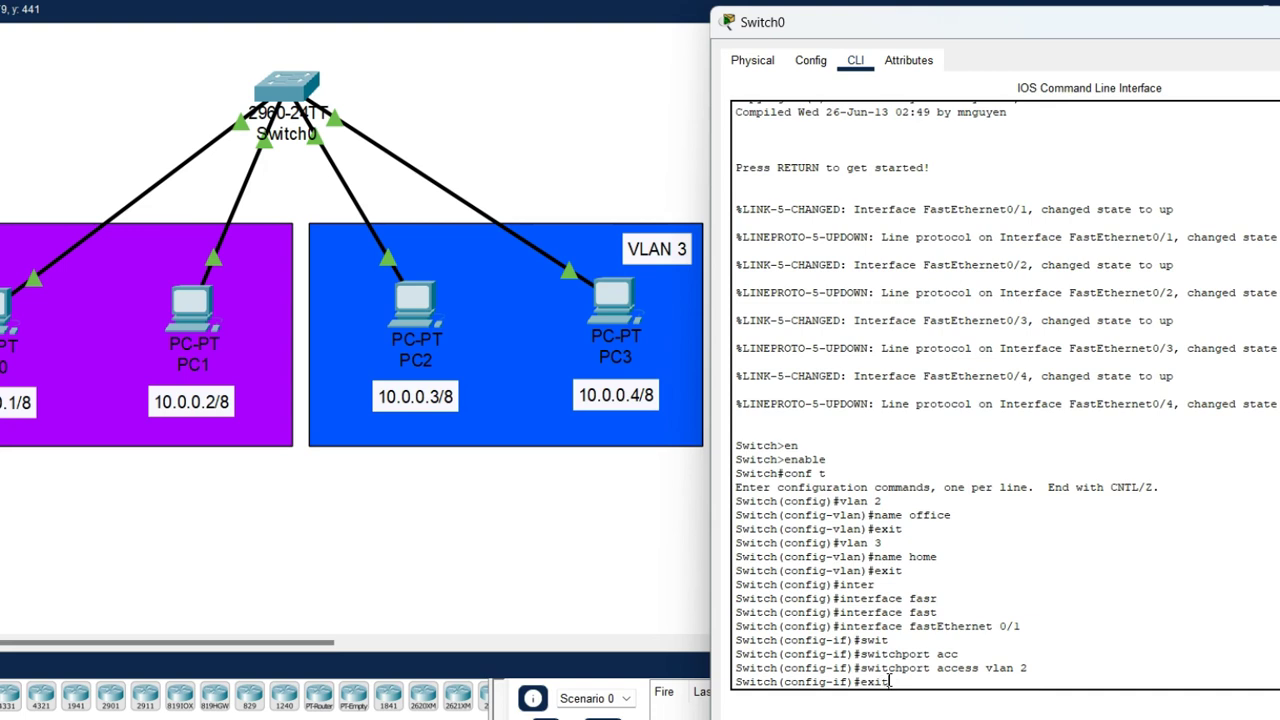
key(Return)
Enter interface configuration for the switch's fastEthernet 0/2 port.
text(int)
key(Tab)
text(fast)
key(Tab)
text(0/2)
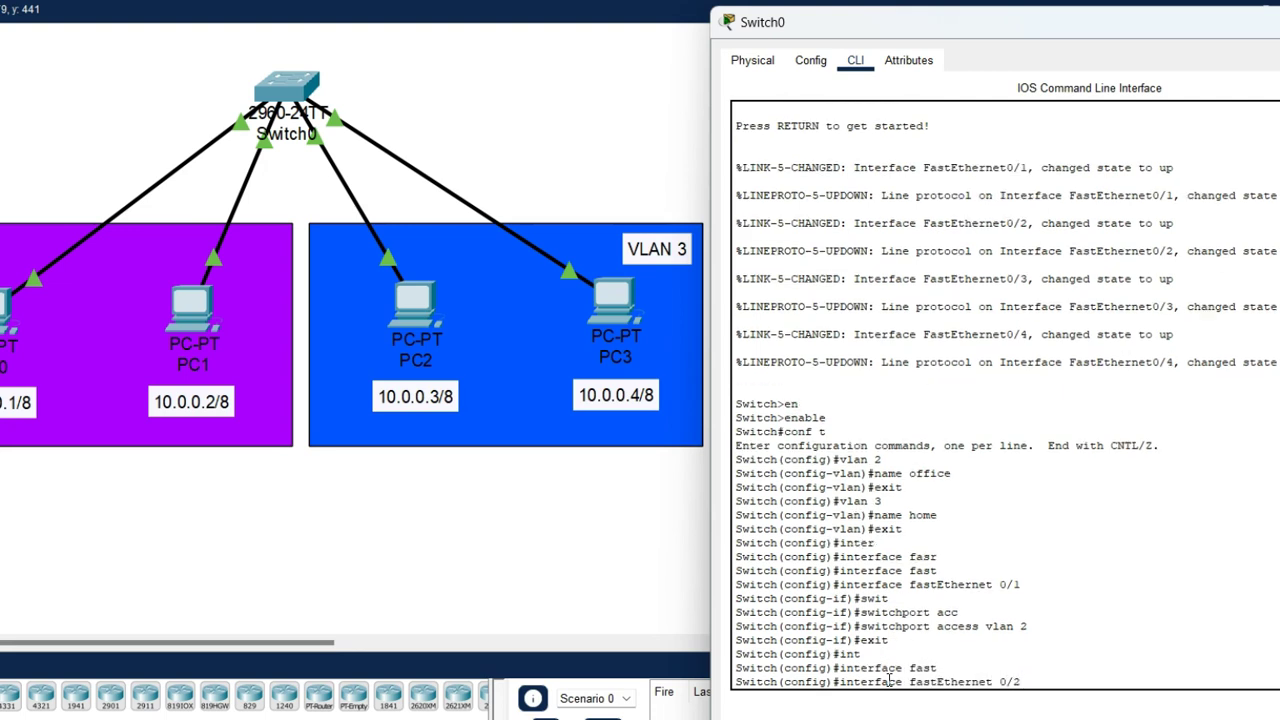
key(Return)
Assign the fastEthernet 0/2 port to VLAN 2 with switchport access vlan 2 and exit the interface configuration.
text(swi)
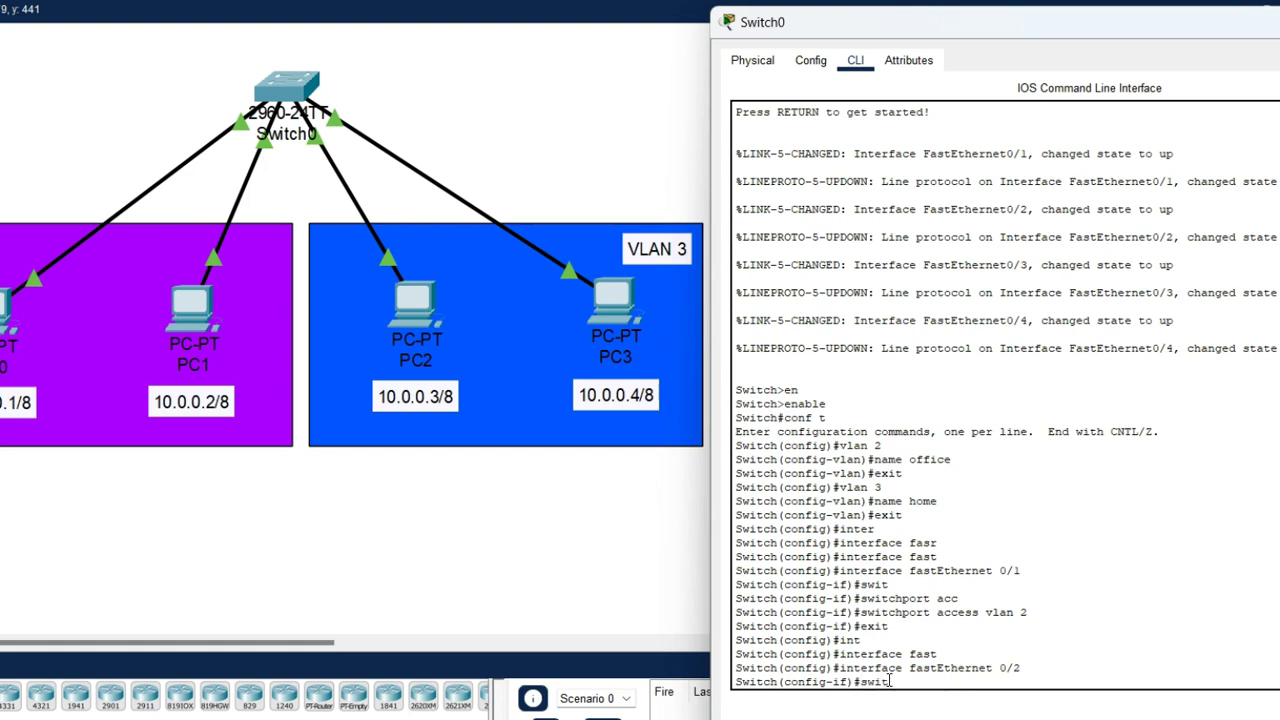
text(t)
key(Tab)
text(acc)
key(Tab)
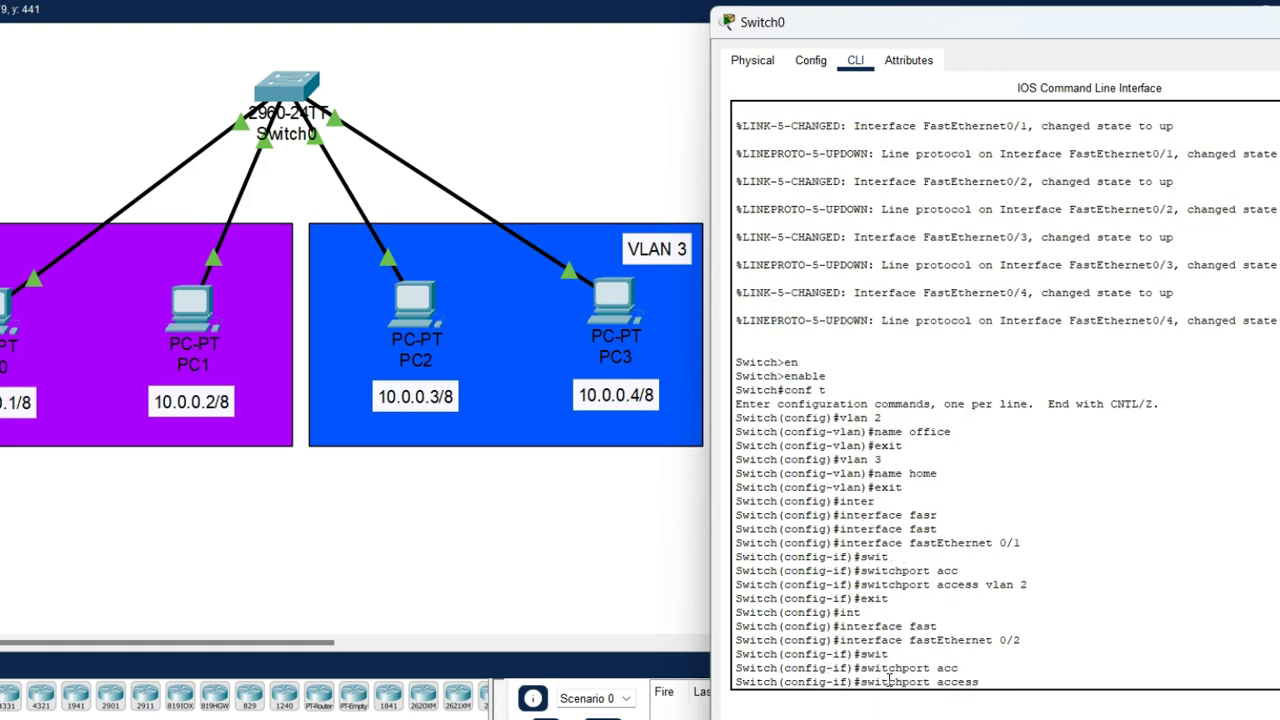
text(vlan 2)
key(Return)
text(exit)
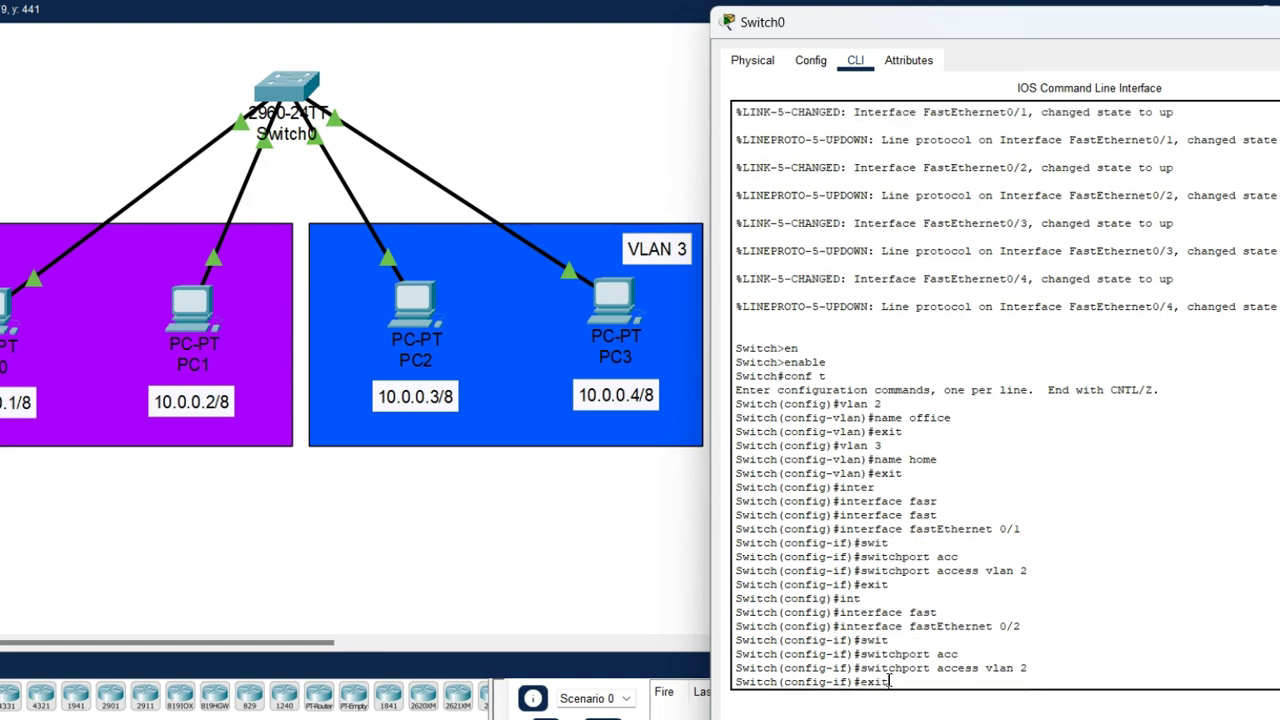
key(Return)
Enter interface configuration for the switch's fastEthernet 0/3 port.
text(int)
key(Tab)
text(fas)
key(Tab)
text(0)
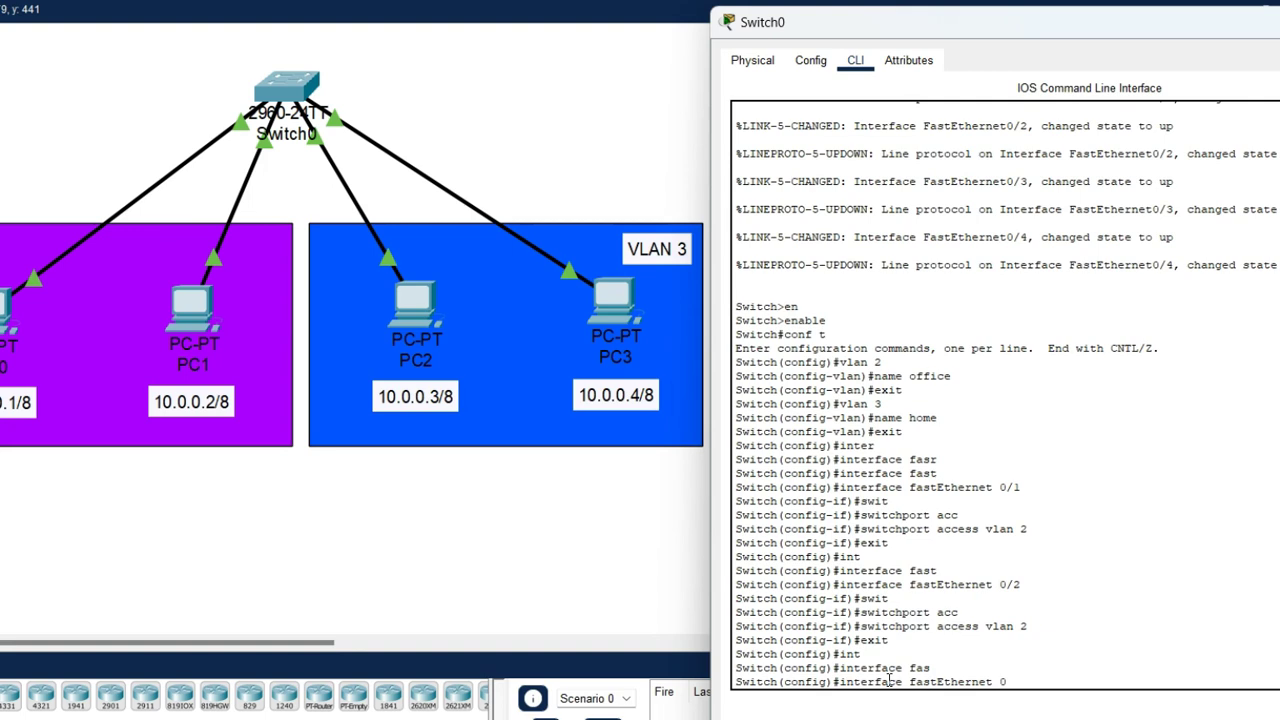
text(/3)
key(Return)
Assign the fastEthernet 0/3 port to VLAN 3 with switchport access vlan 3 and exit the interface configuration.
text(swi)
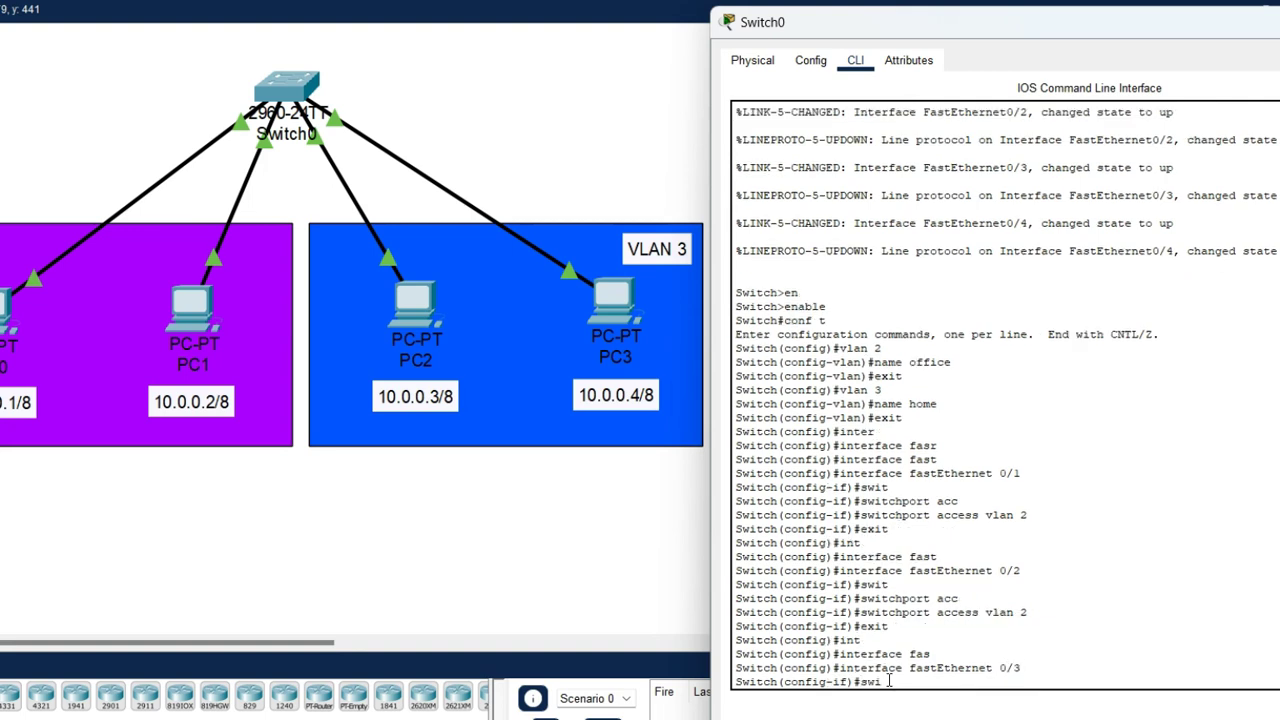
key(Tab)
text(acc)
key(Tab)
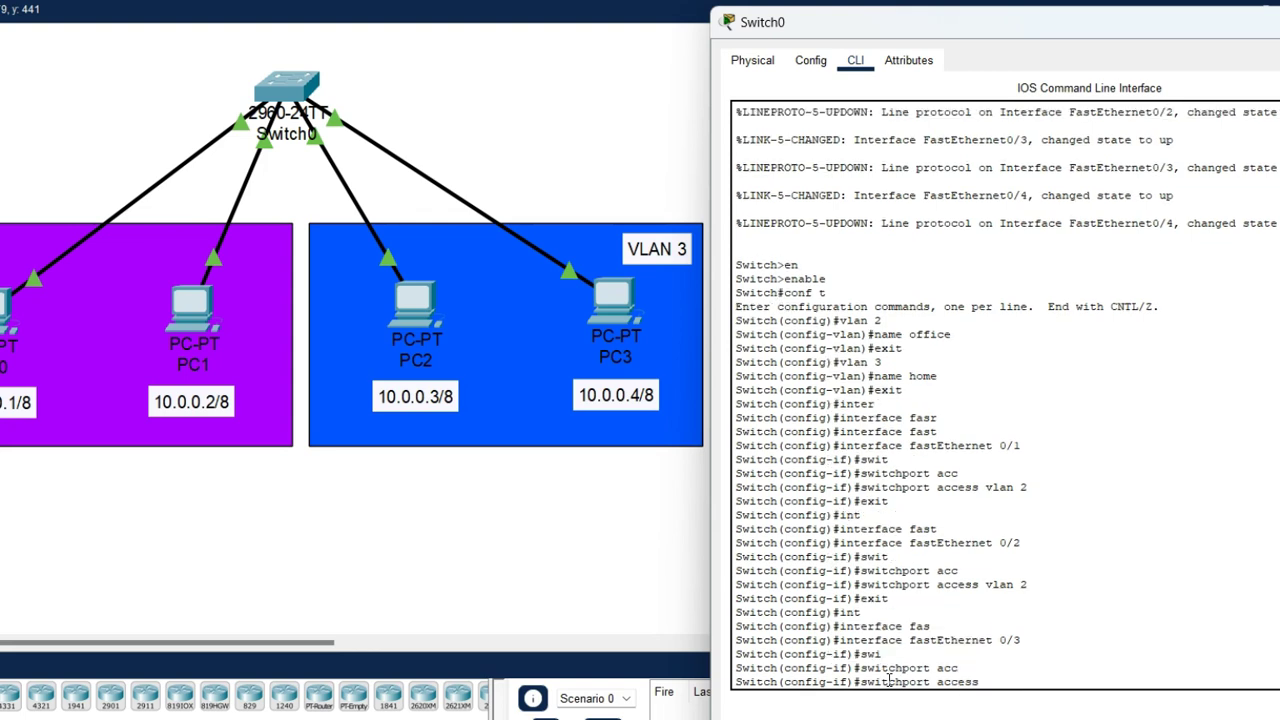
text(vlan 3)
key(Return)
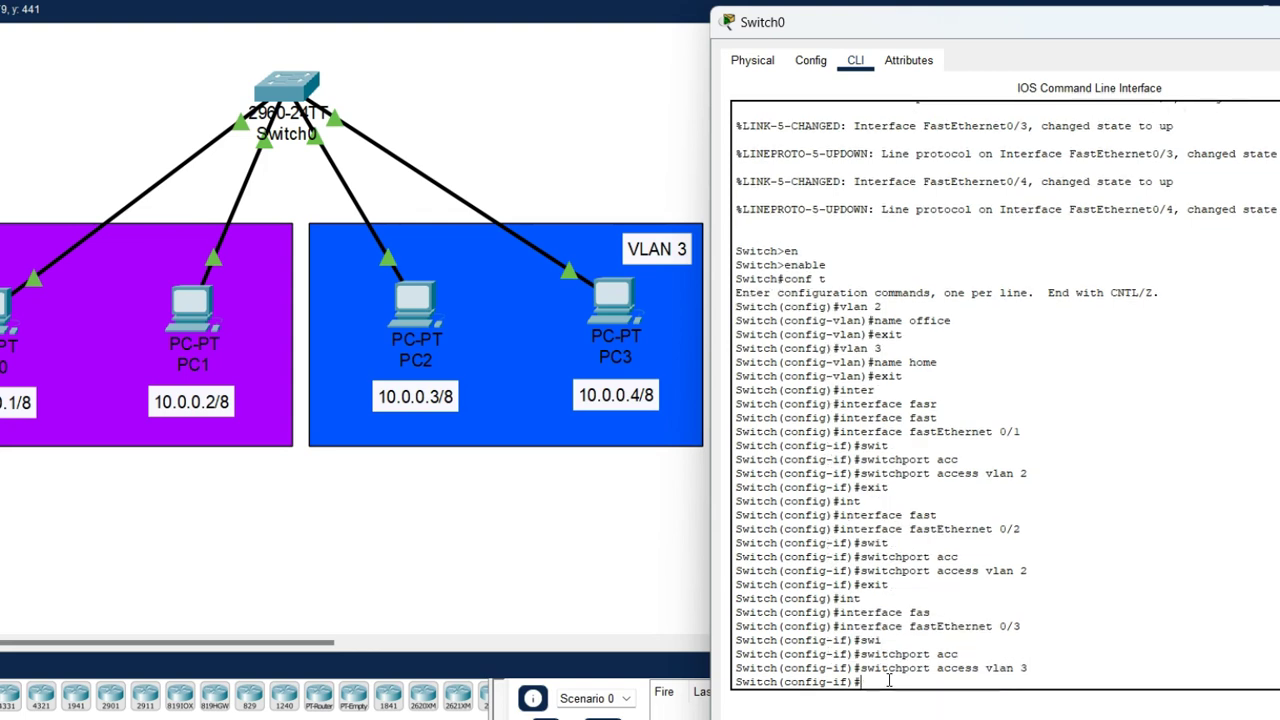
text(exi)
key(Tab)
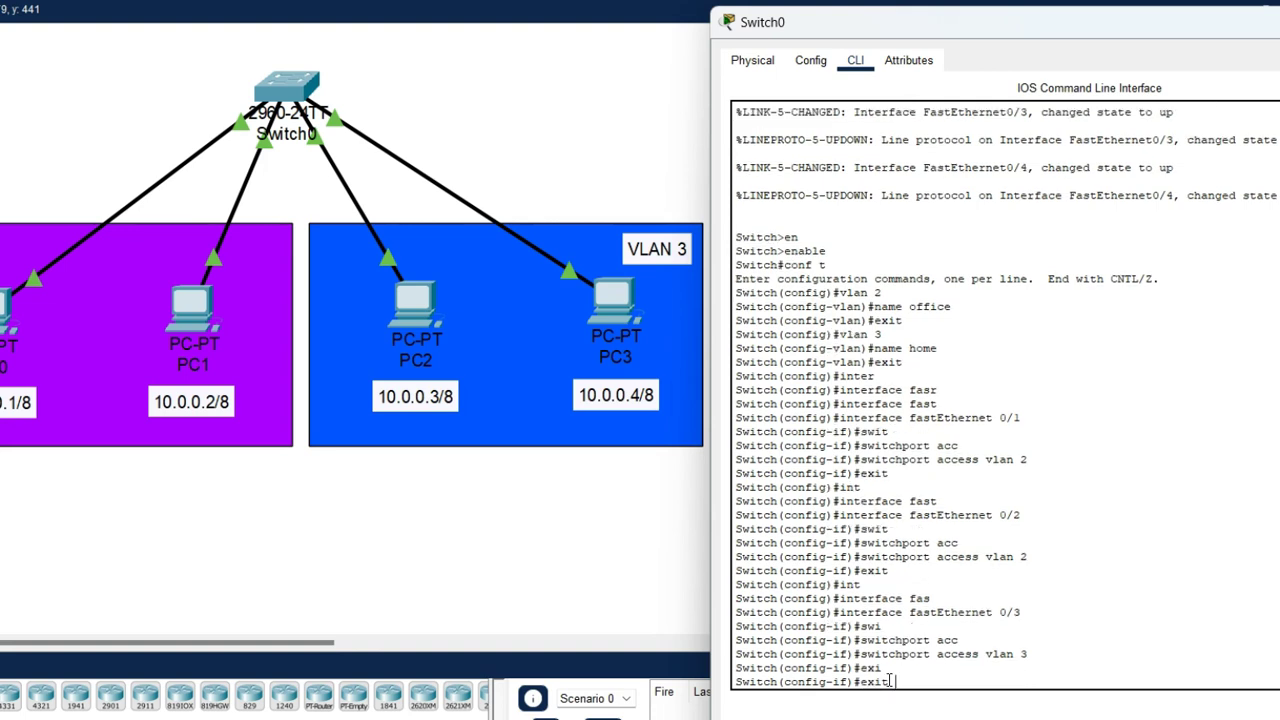
key(Return)
Enter interface configuration for the switch's fastEthernet 0/4 port.
text(inter)
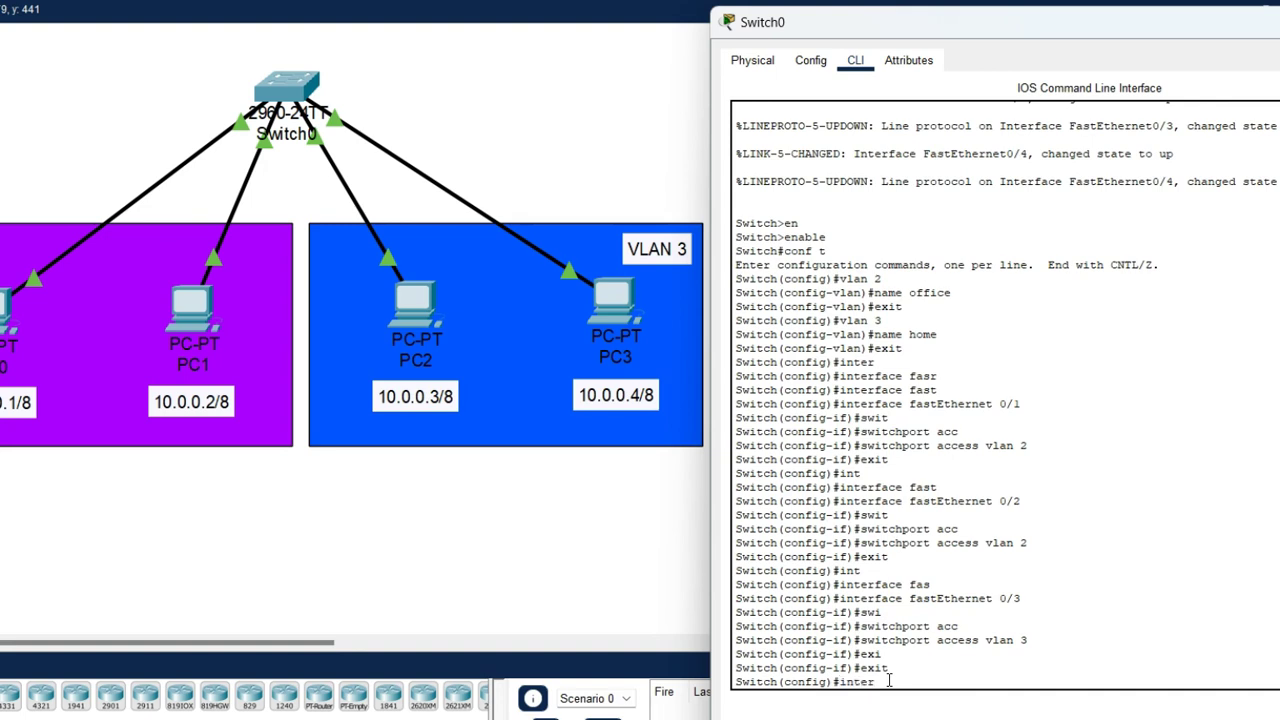
key(Tab)
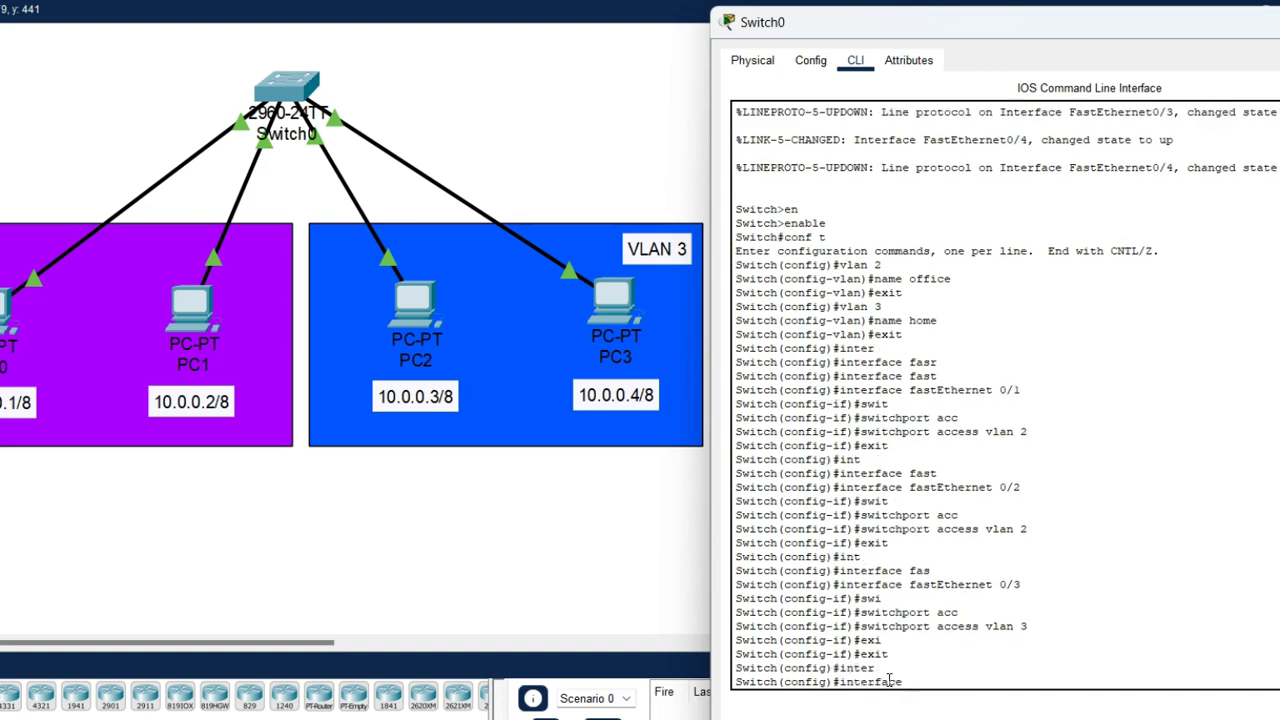
text(fas)
key(Tab)
text(0/4)
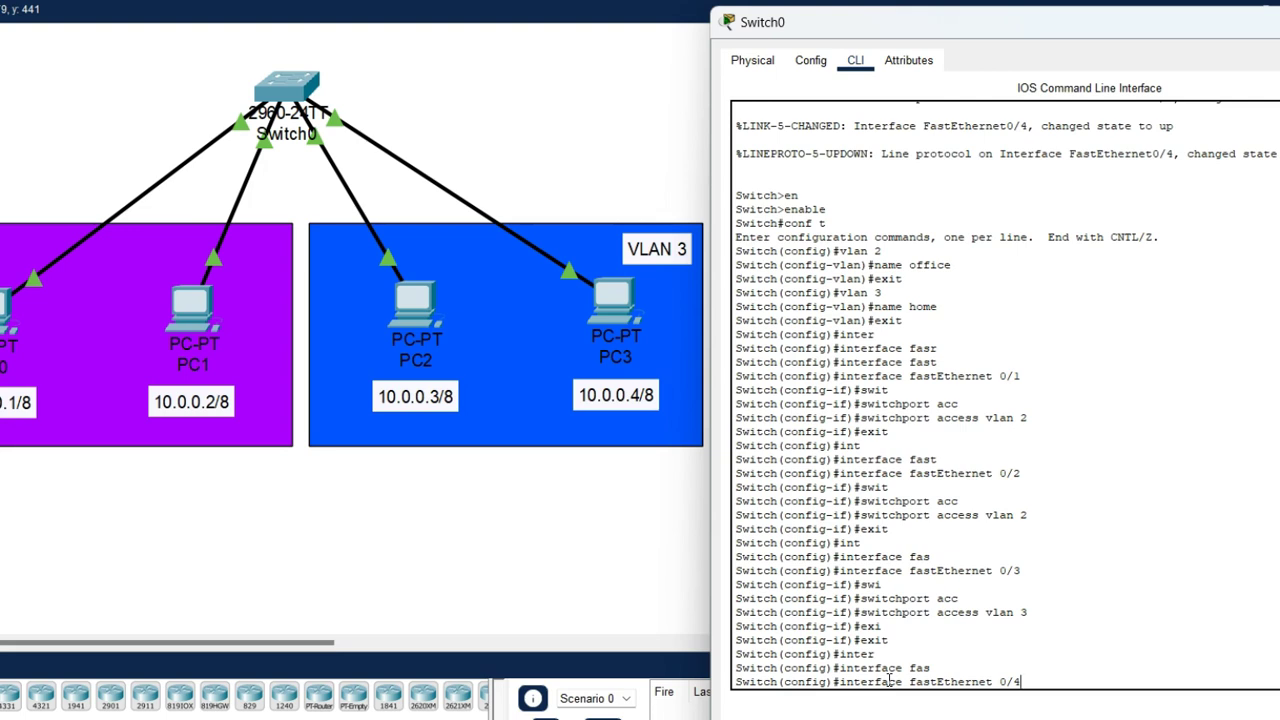
key(Return)
Assign the fastEthernet 0/4 port to VLAN 3 with switchport access vlan 3, exit the interface configuration and close the switch window.
text(swit)
key(Tab)
text(acc)
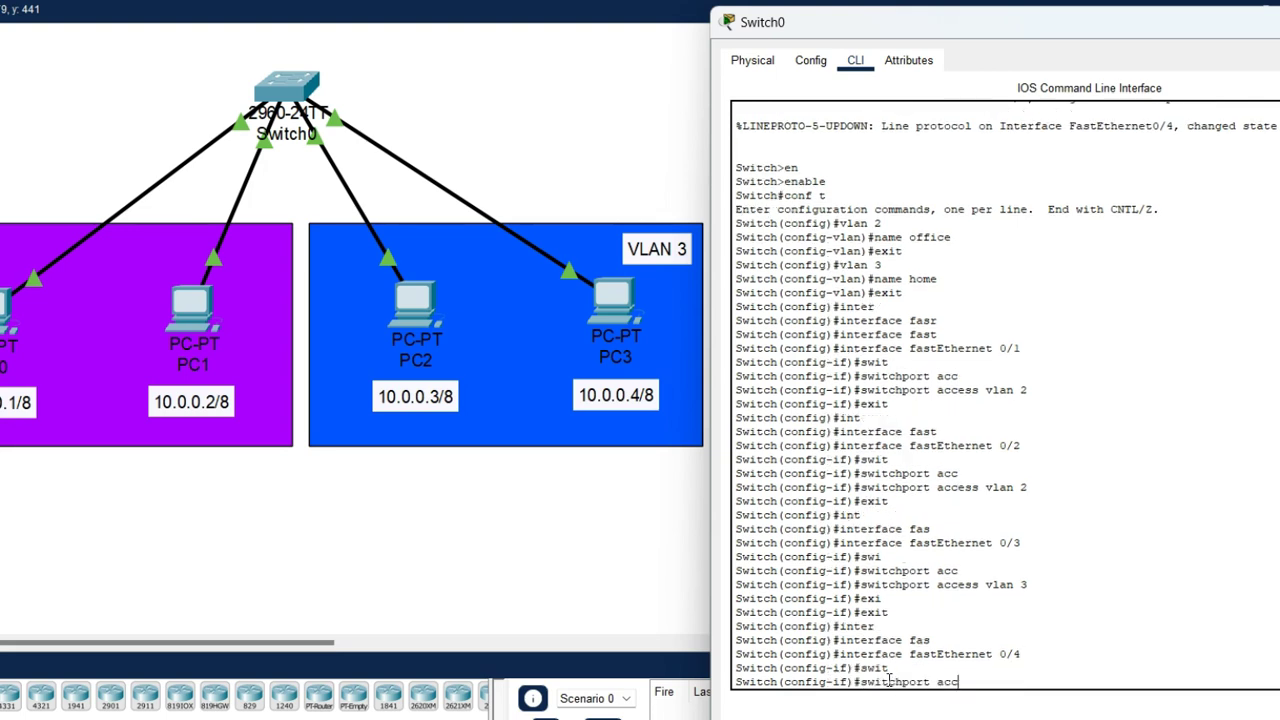
key(Tab)
text(vlan 3)
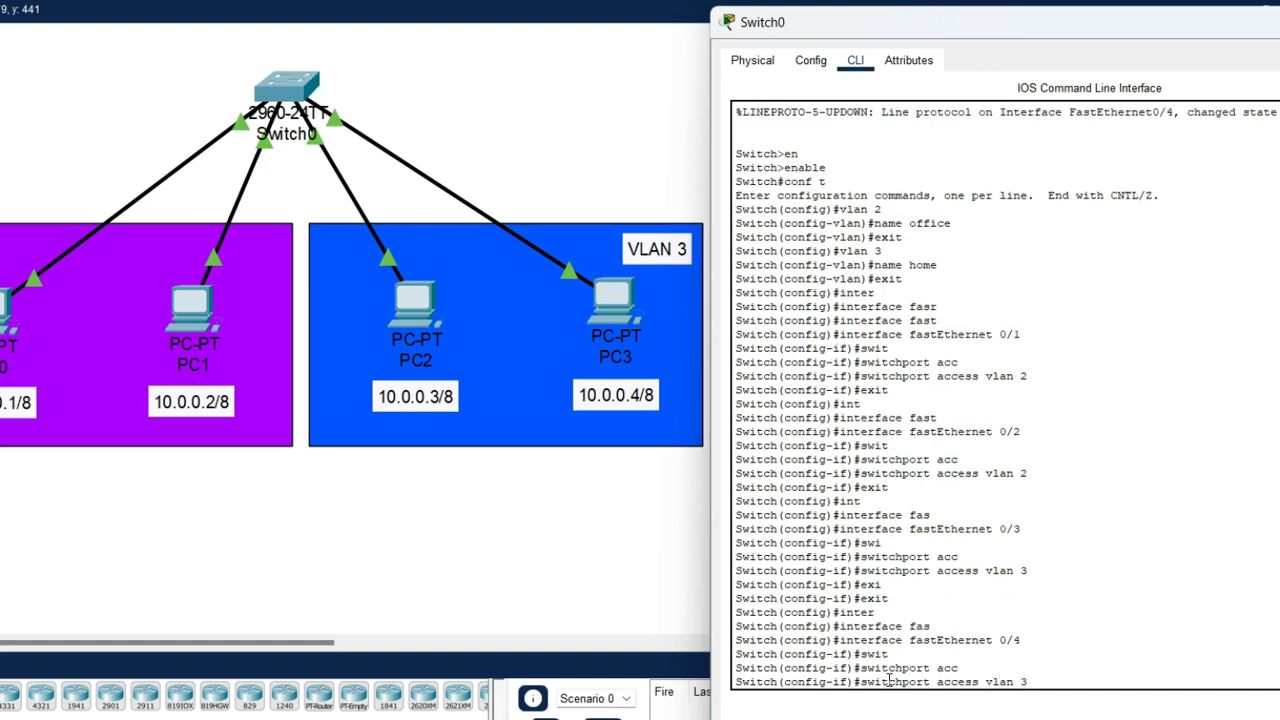
key(Return)
text(exit)
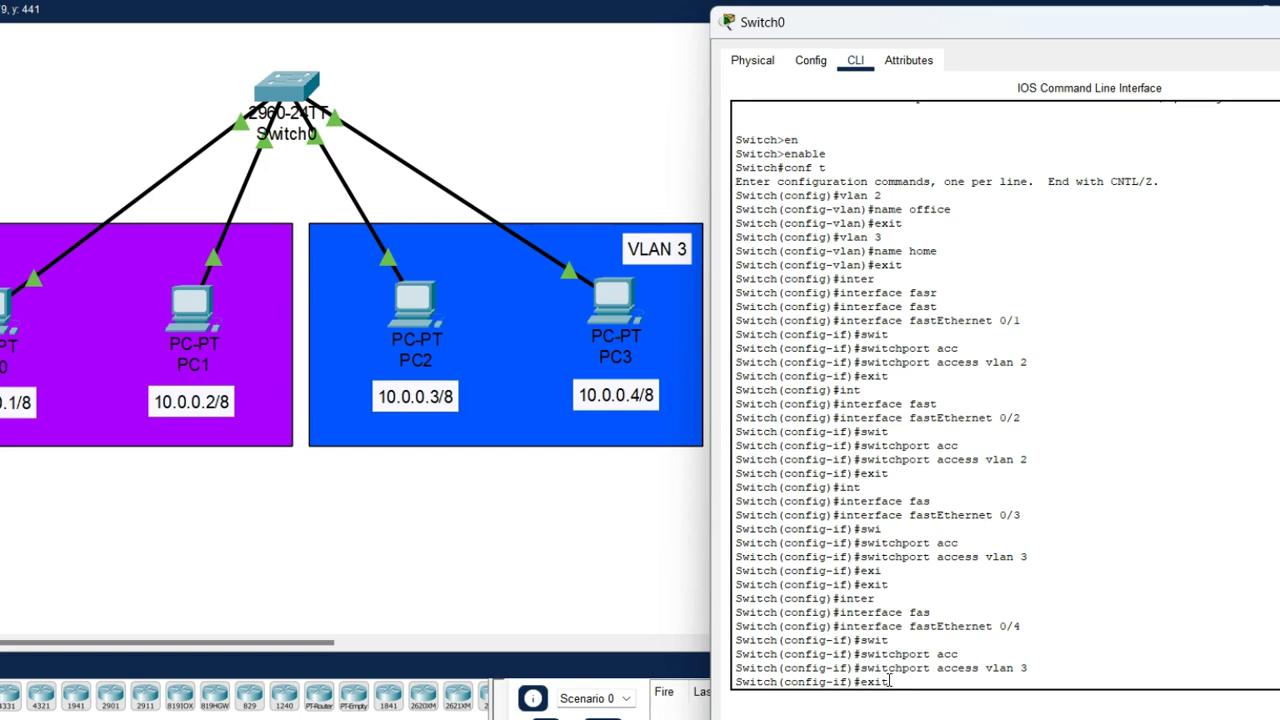
key(Return)
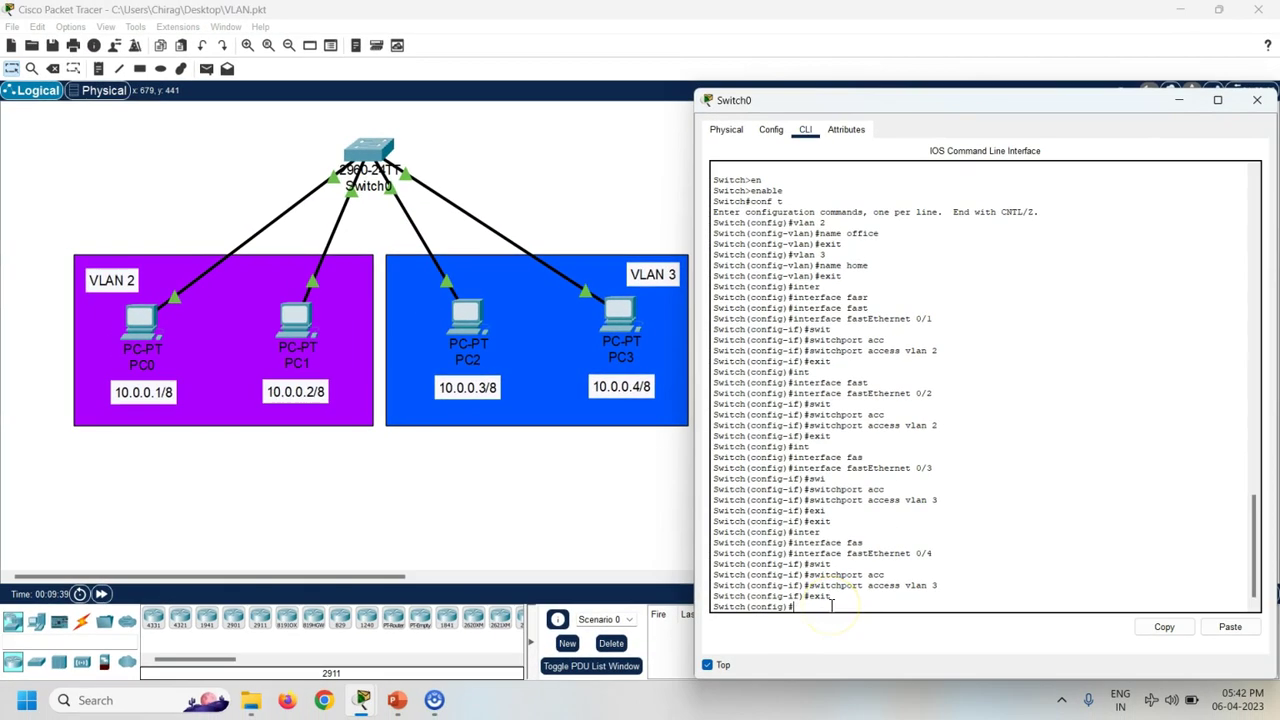
click(1258, 104)
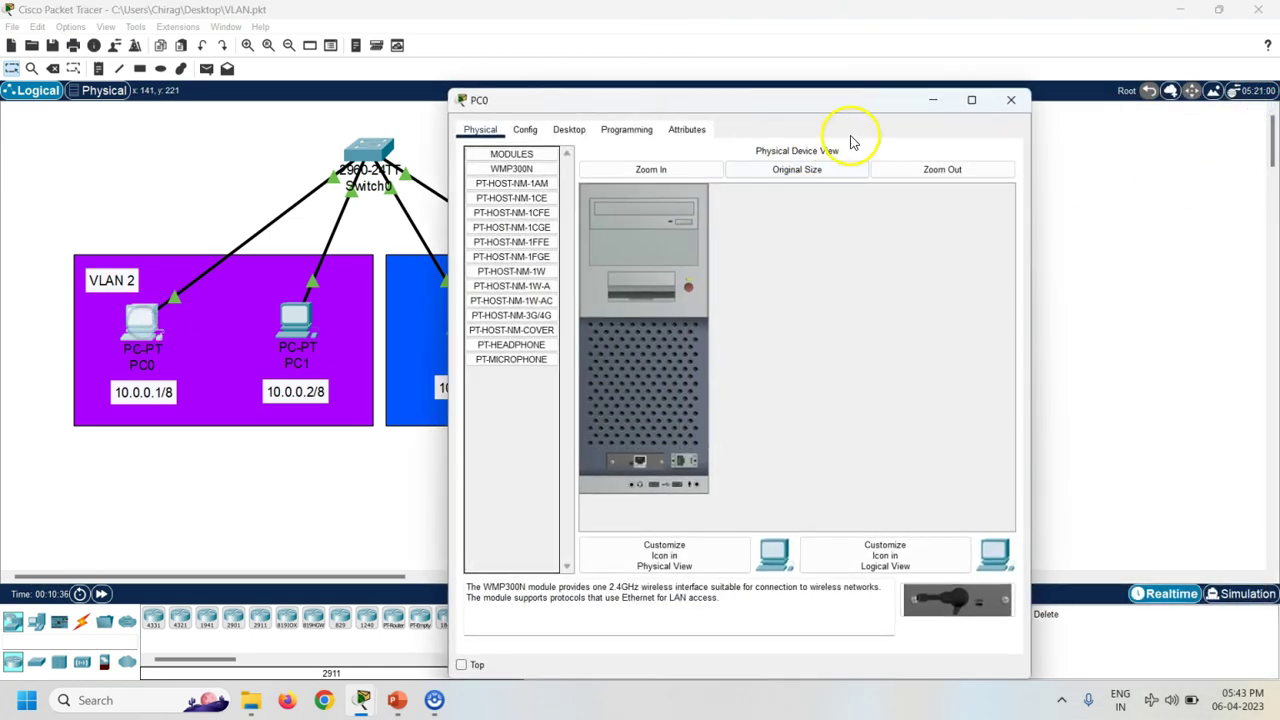
Open PC0's Command Prompt and ping PC1 at 10.0.0.2 to test connectivity within VLAN 2.
drag(751, 104, 998, 82)
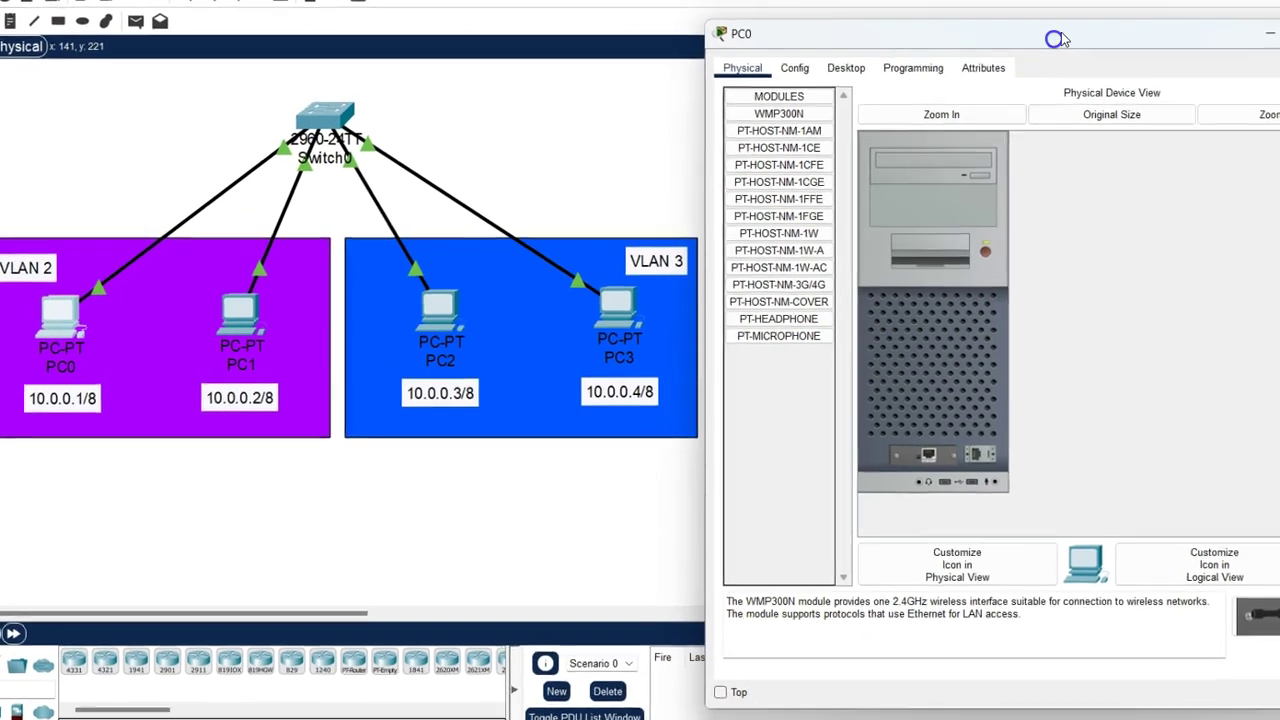
click(817, 104)
click(1172, 126)
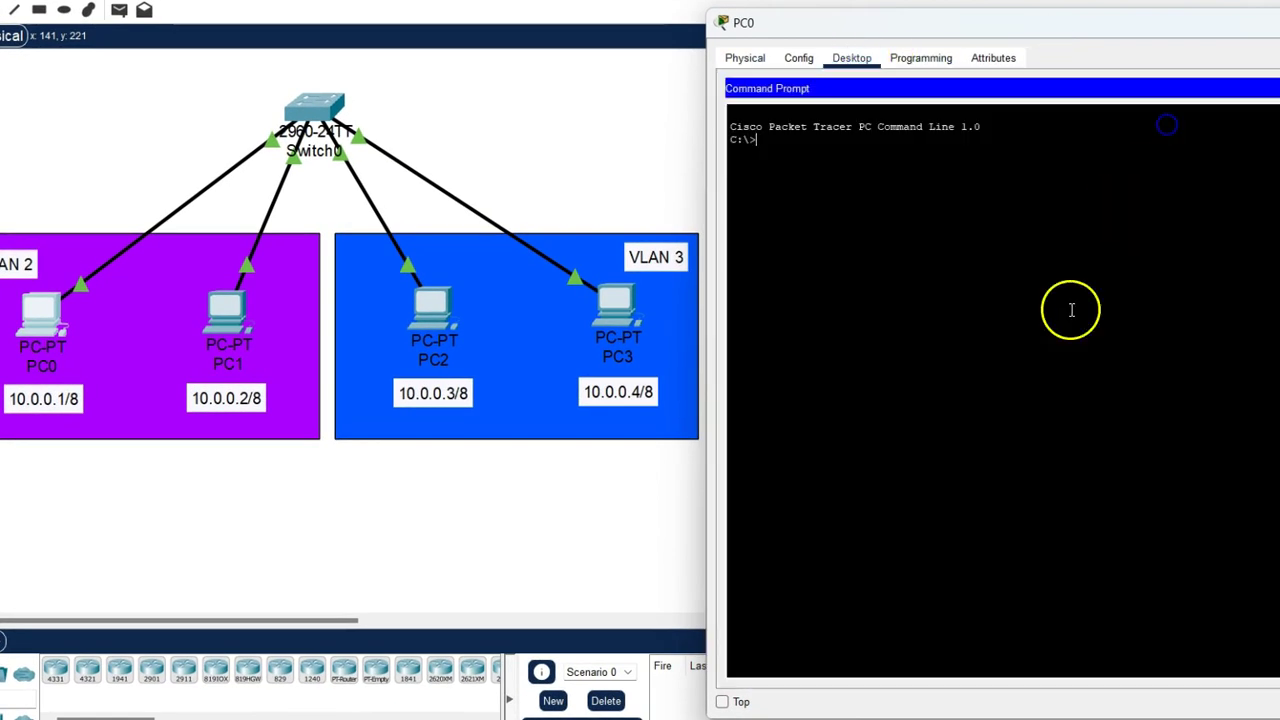
text(pin)
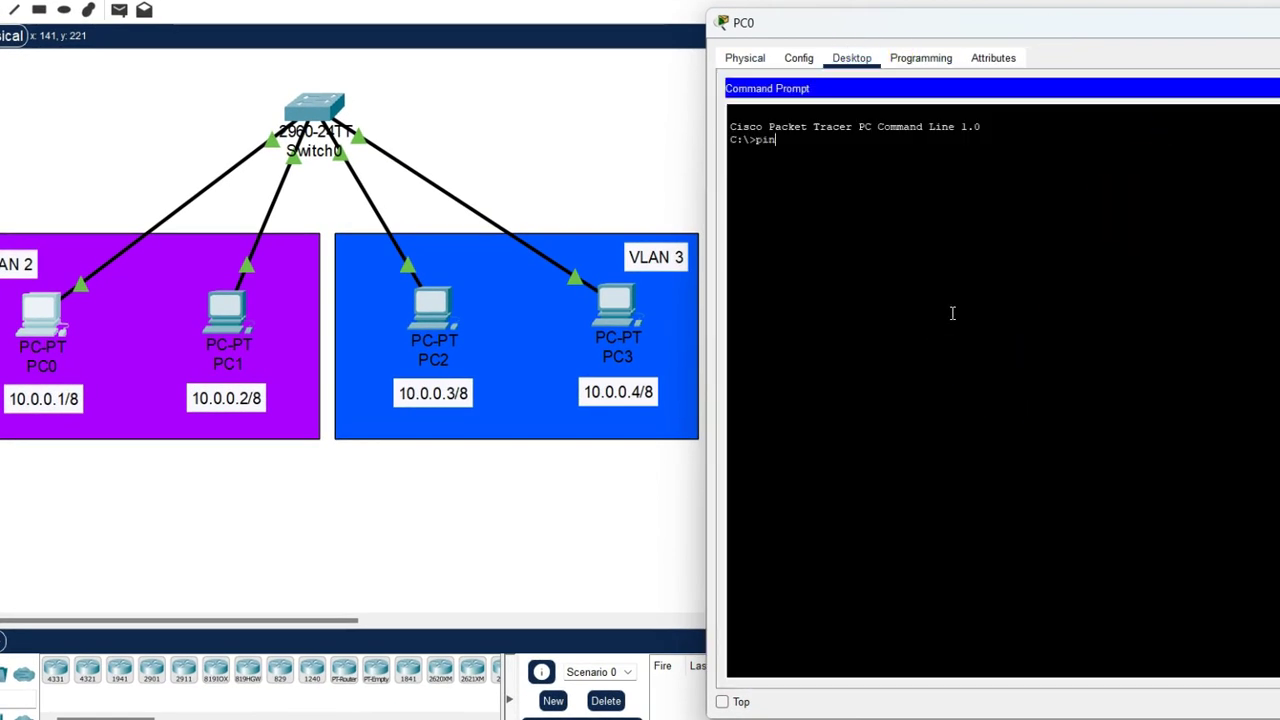
text(g 10.0.0.2)
key(Return)
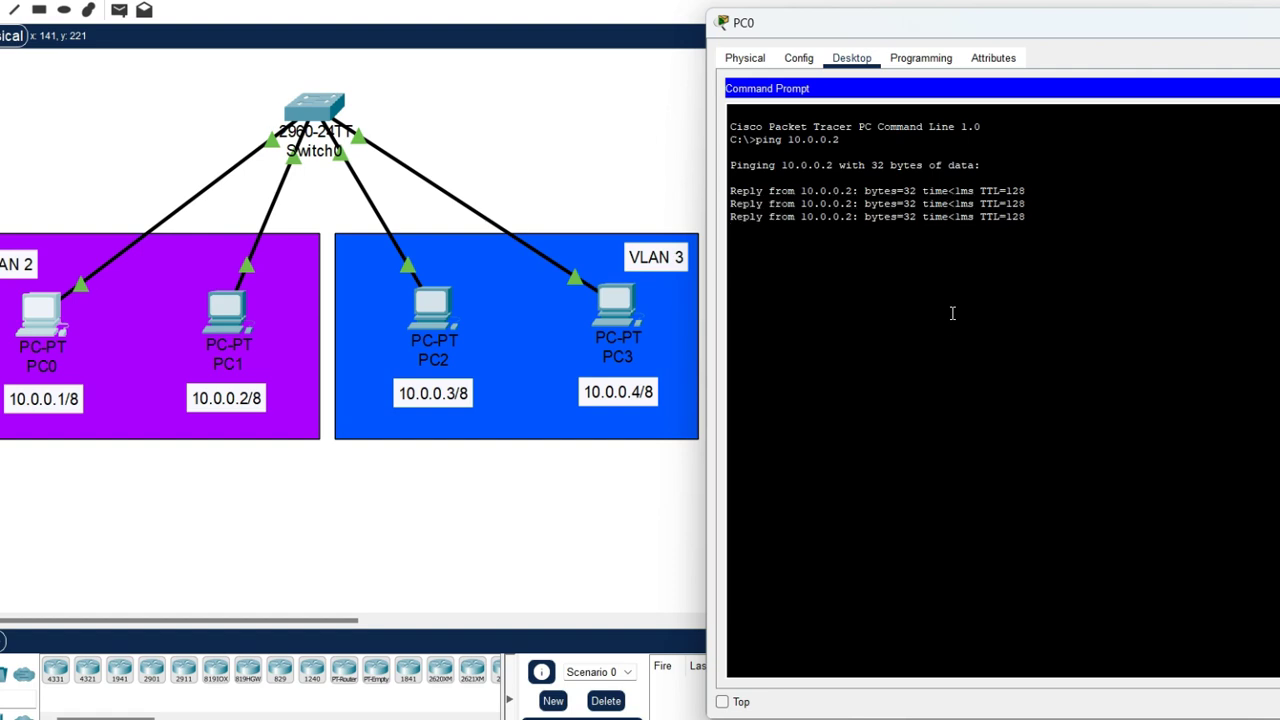
Ping PC2 at 10.0.0.3 from PC0 to test connectivity from VLAN 2 to VLAN 3.
key(Up)
key(BackSpace)
text(3)
key(Return)
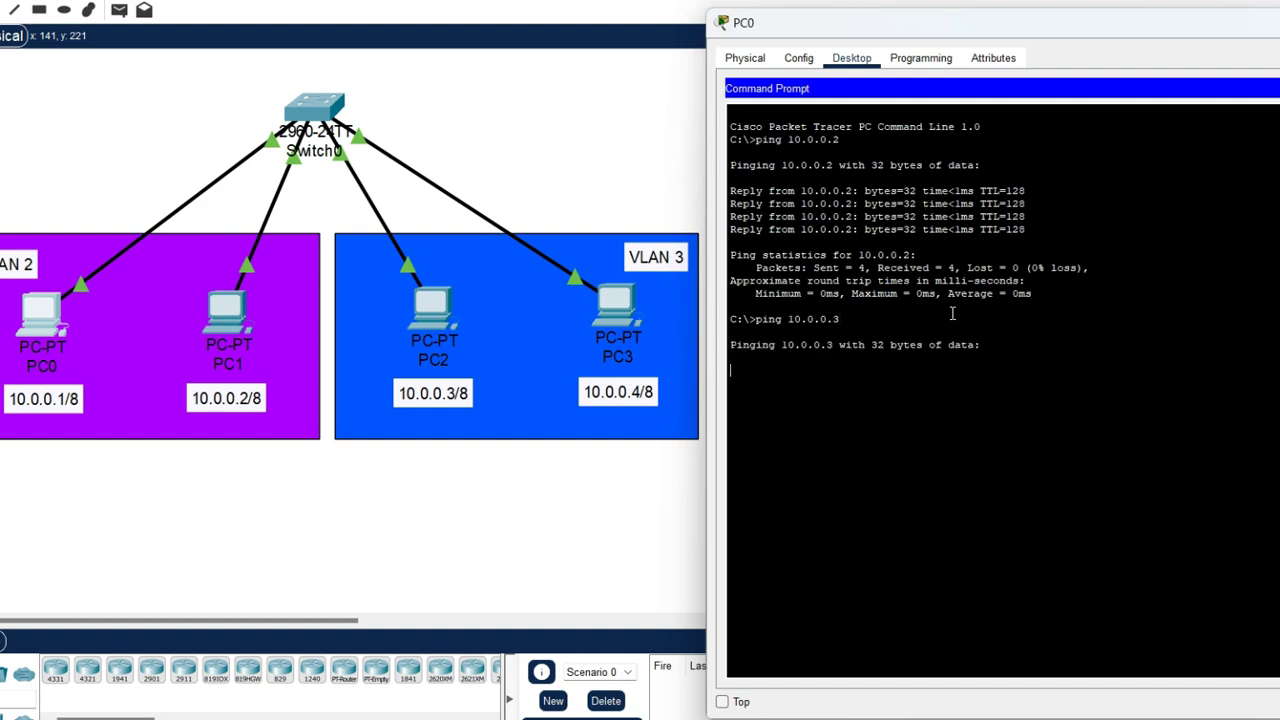
click(947, 313)
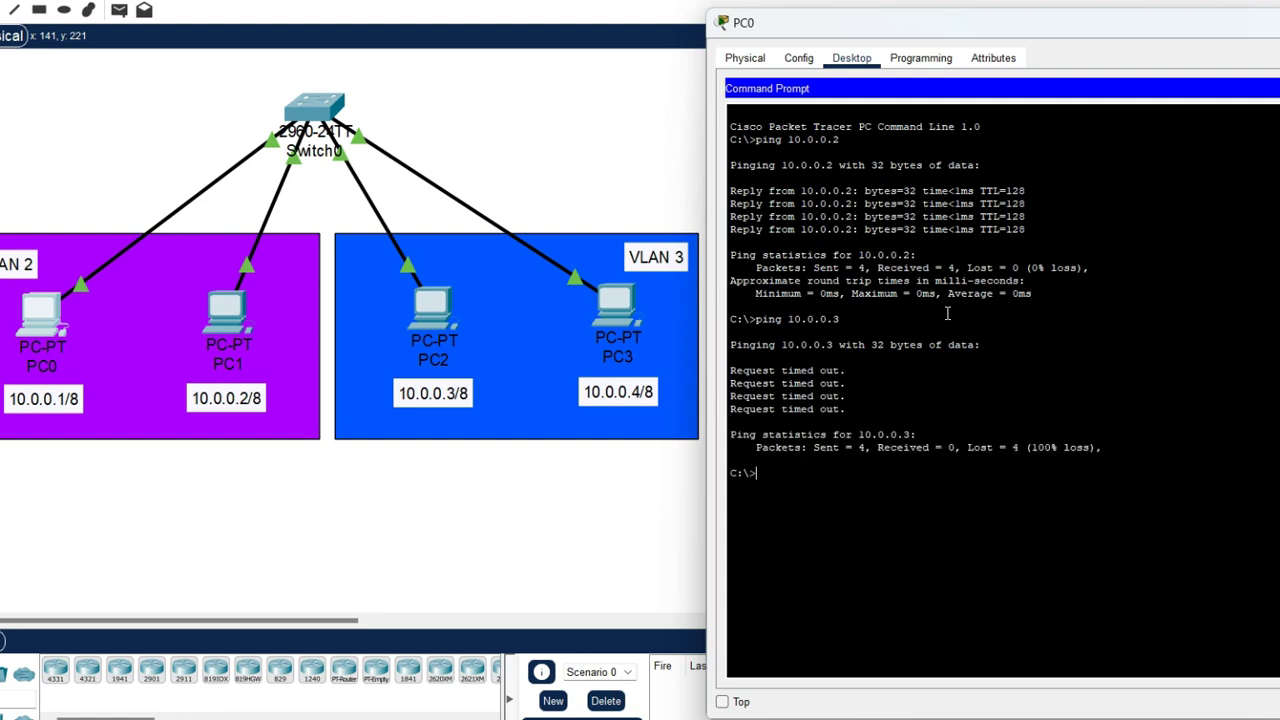
Ping PC3 at 10.0.0.4 from PC0 and close PC0's window.
key(Up)
key(BackSpace)
text(4)
key(Return)
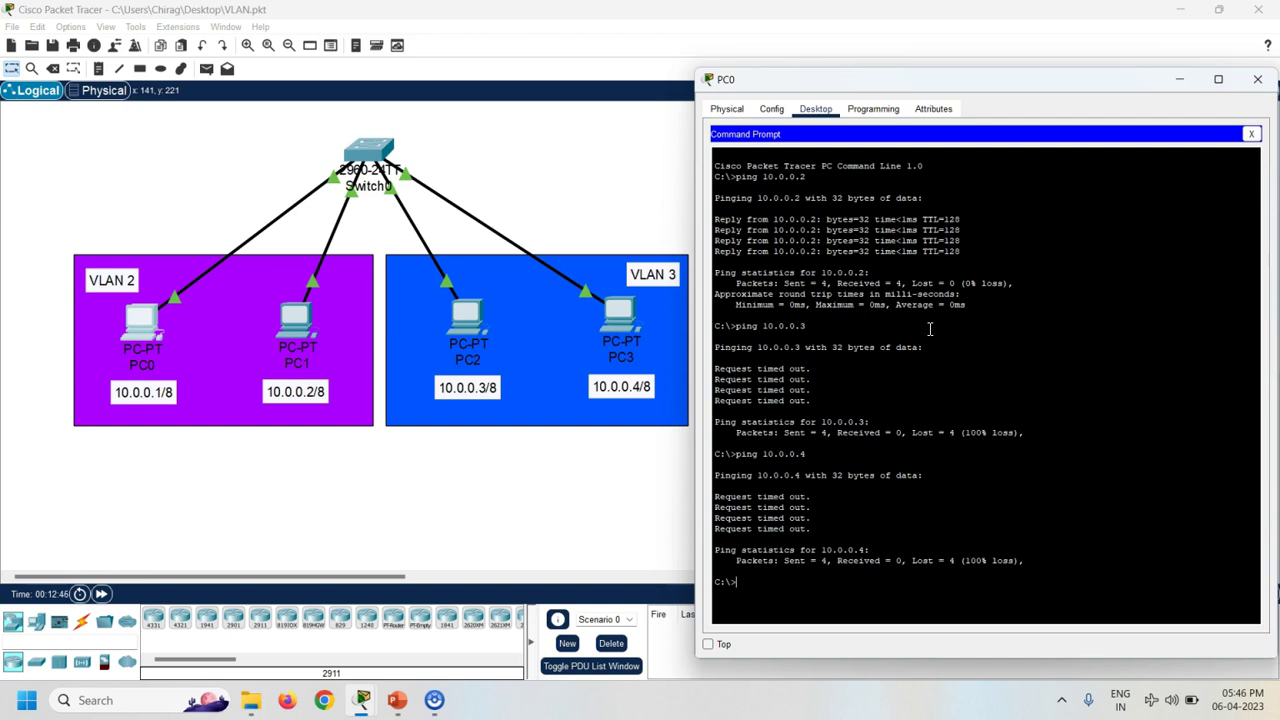
click(1258, 79)
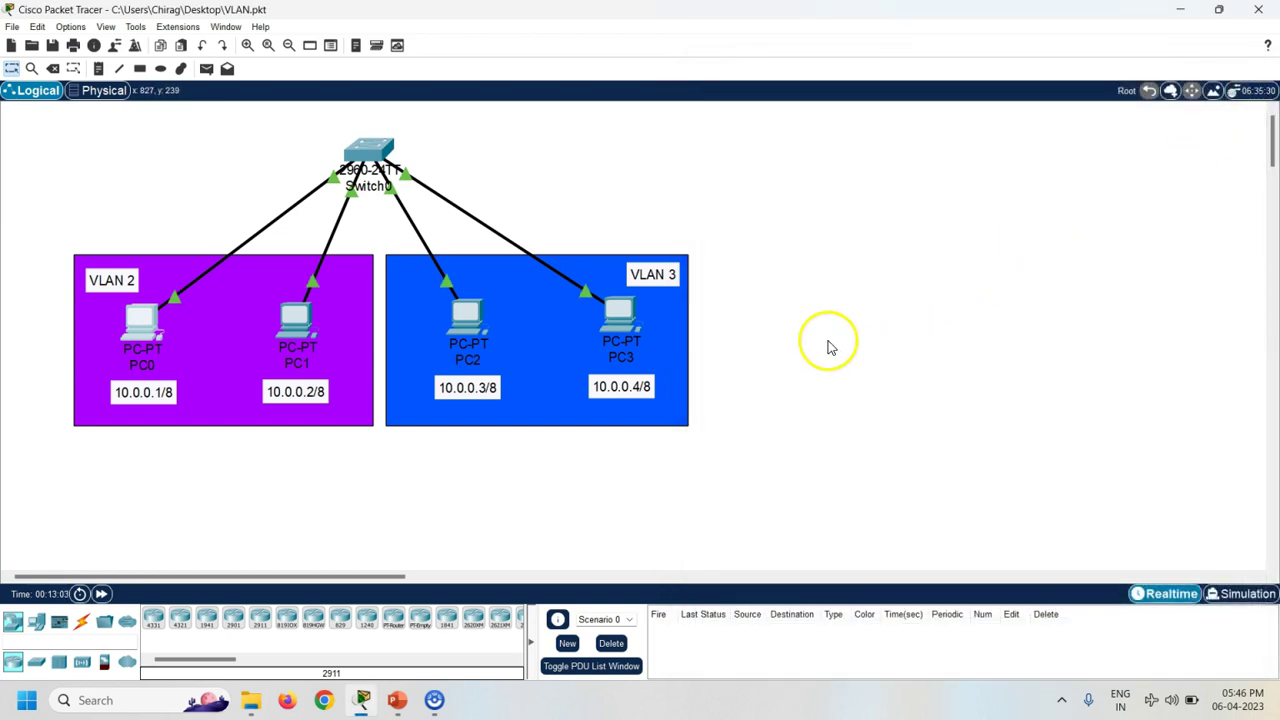
Open PC3's Command Prompt and ping PC2 at 10.0.0.3 to test connectivity within VLAN 3.
click(628, 315)
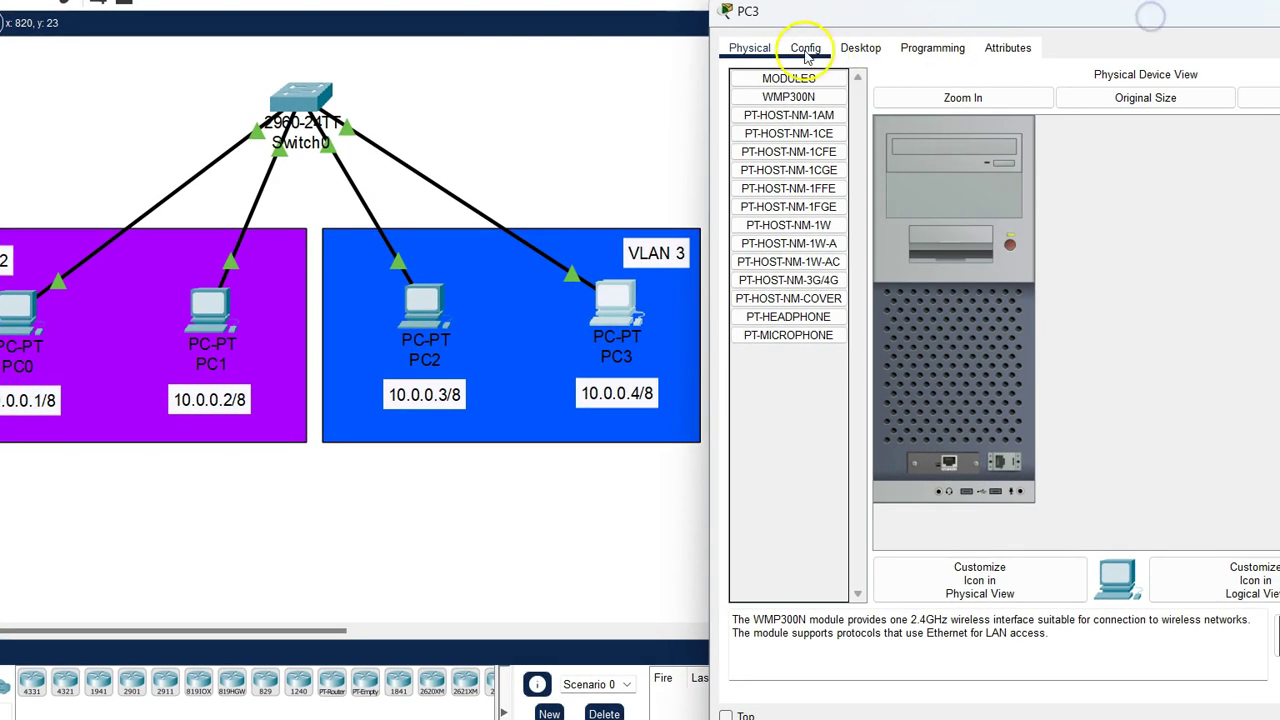
click(871, 50)
click(1196, 118)
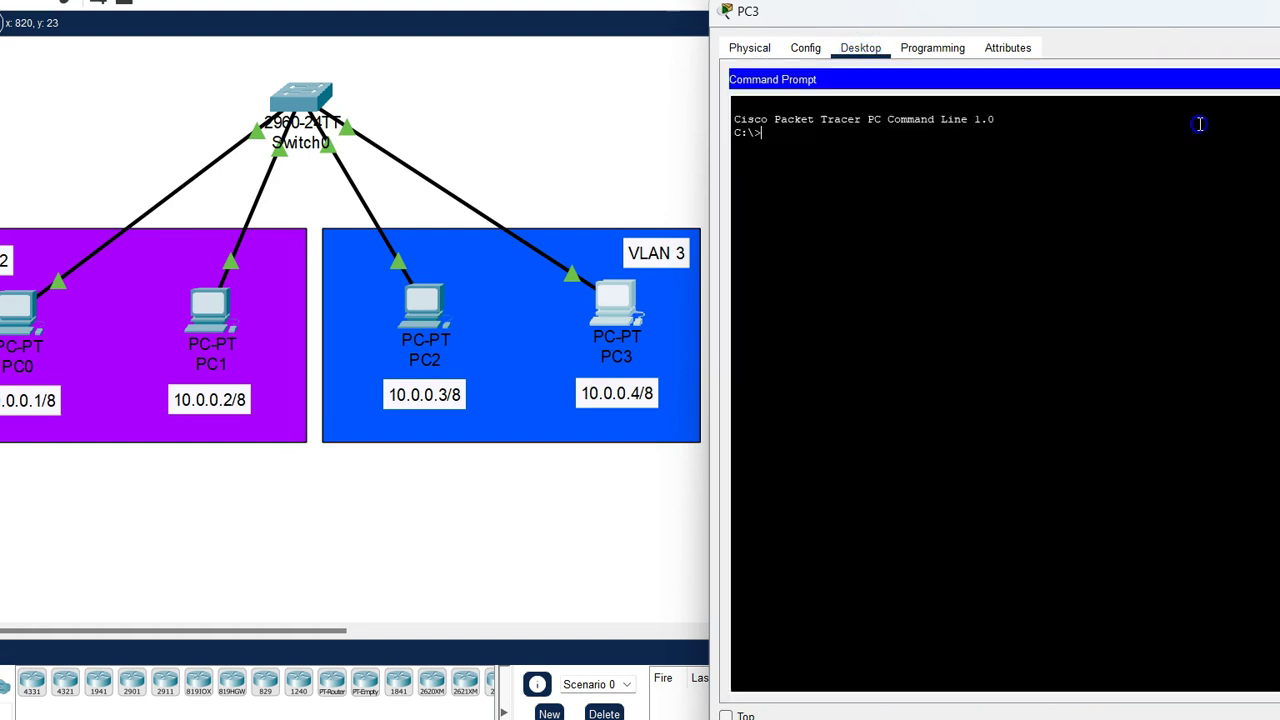
text(ping 10.0.0.3)
key(Return)
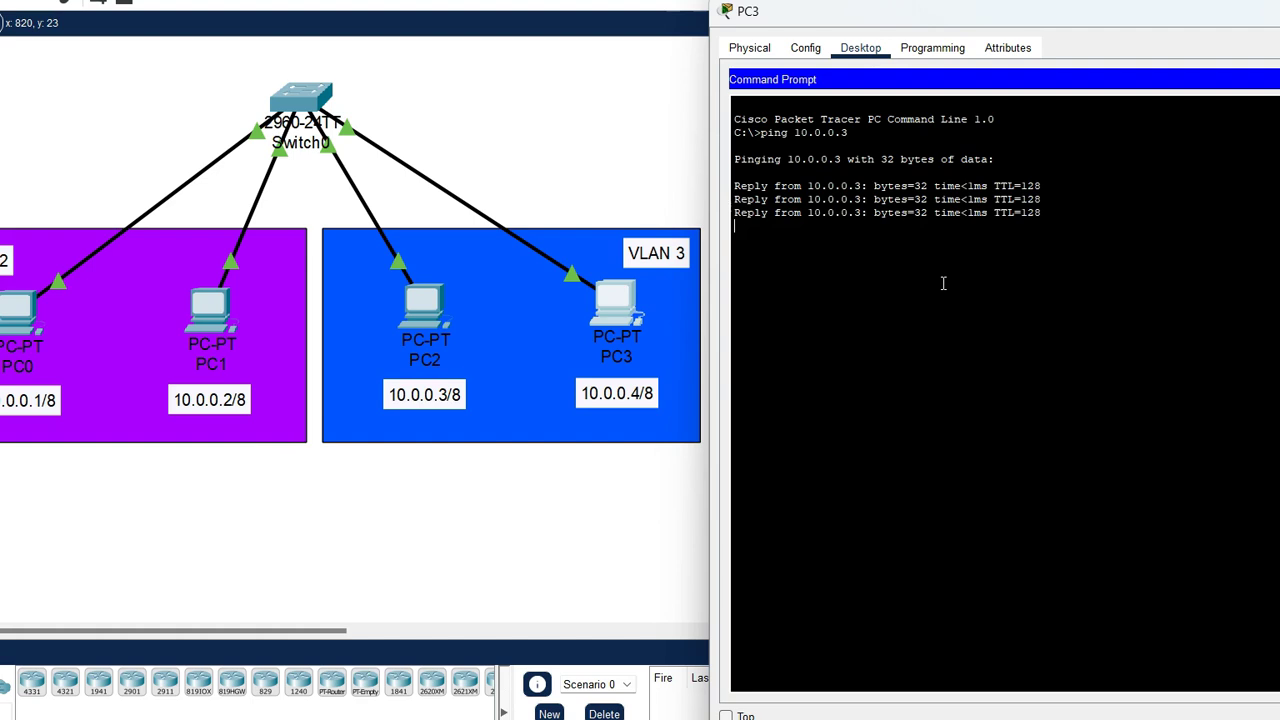
Ping PC0 at 10.0.0.1 and PC1 at 10.0.0.2 from PC3 to test connectivity to VLAN 2.
key(Up)
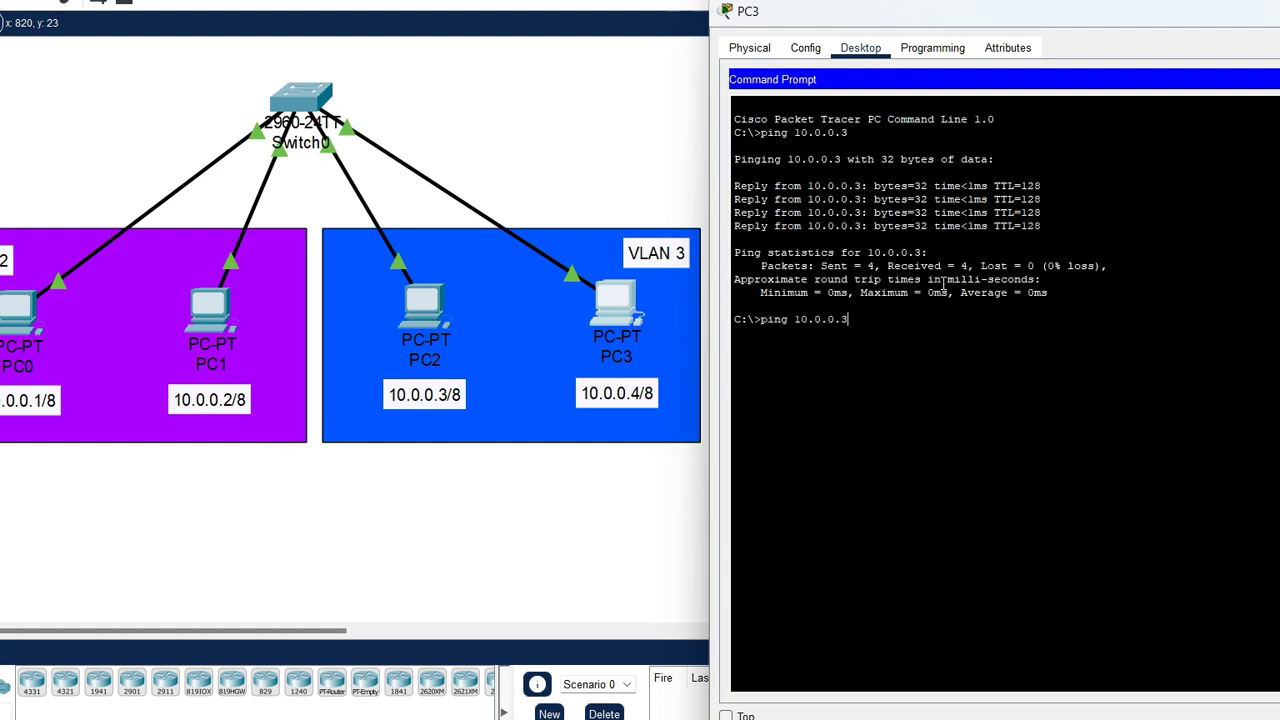
key(BackSpace)
text(1)
key(Return)
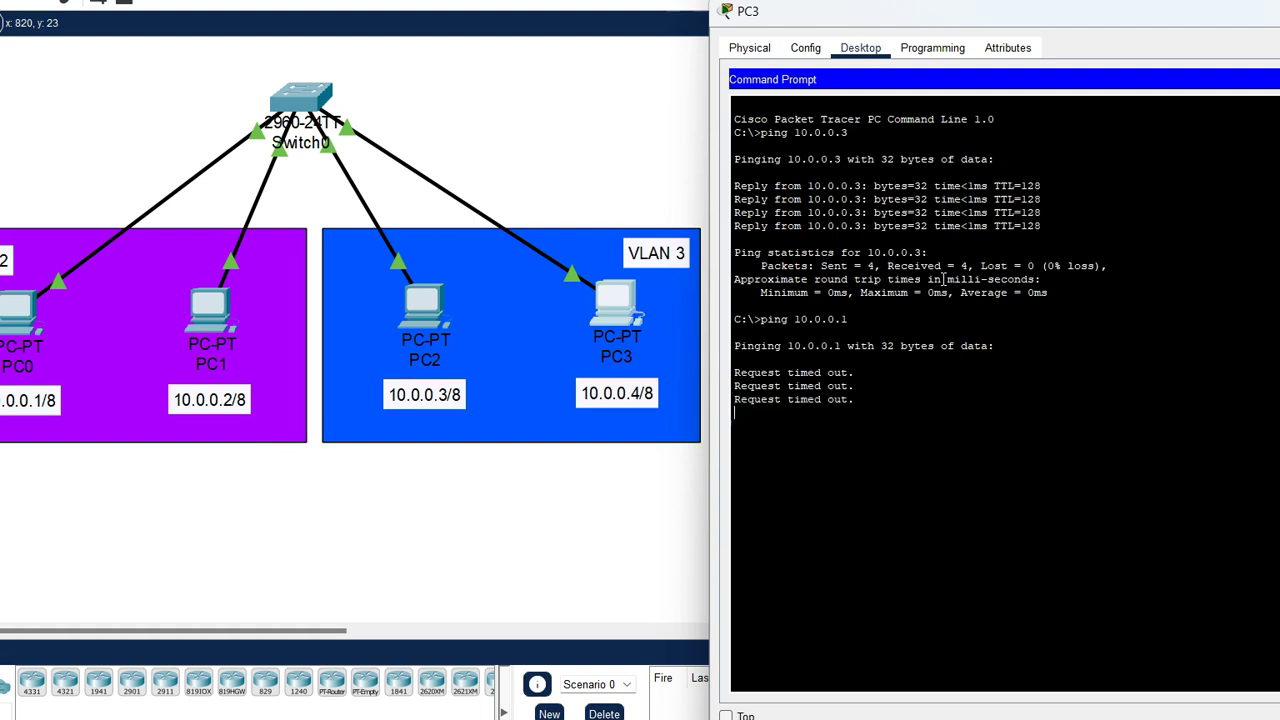
text(ping 10.0.0.2)
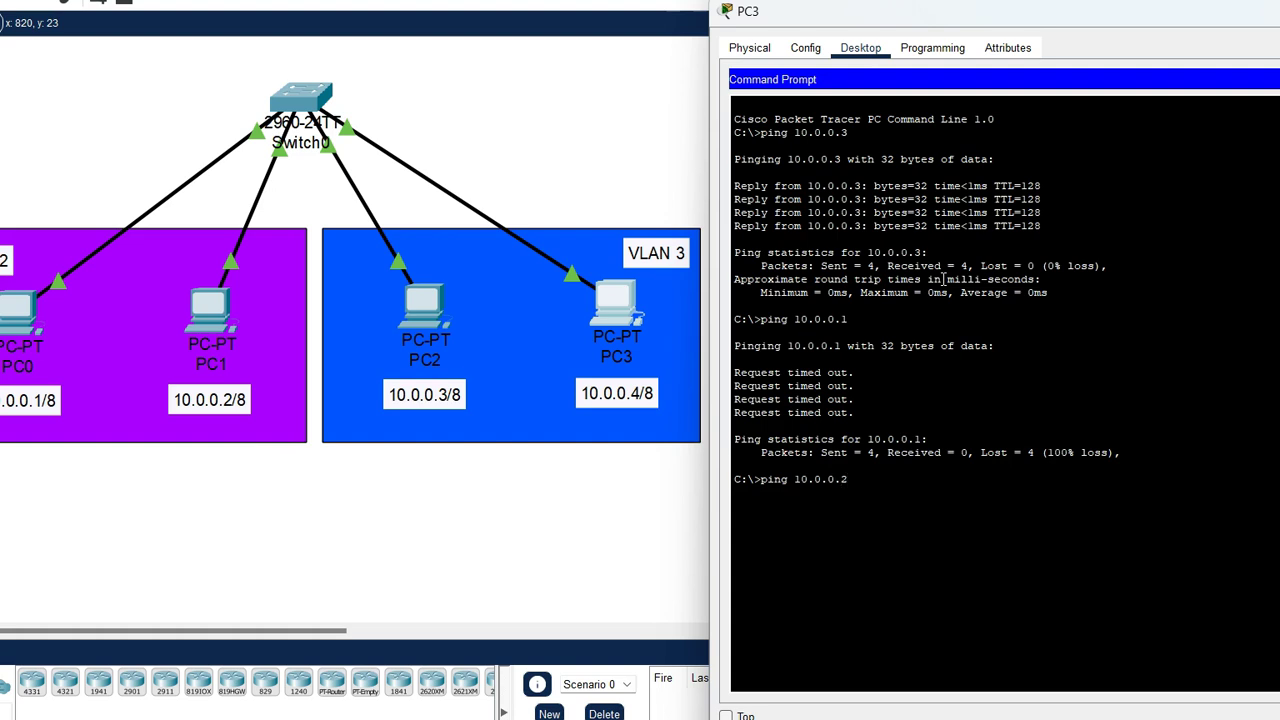
key(Return)
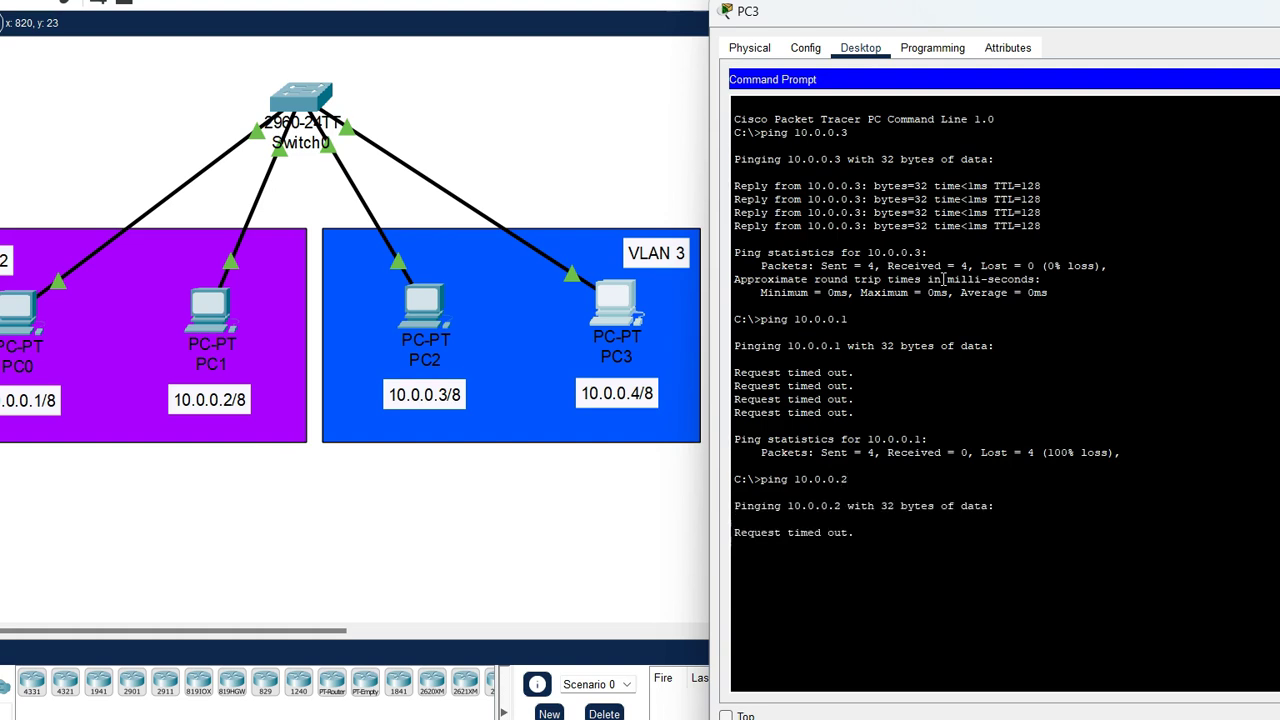